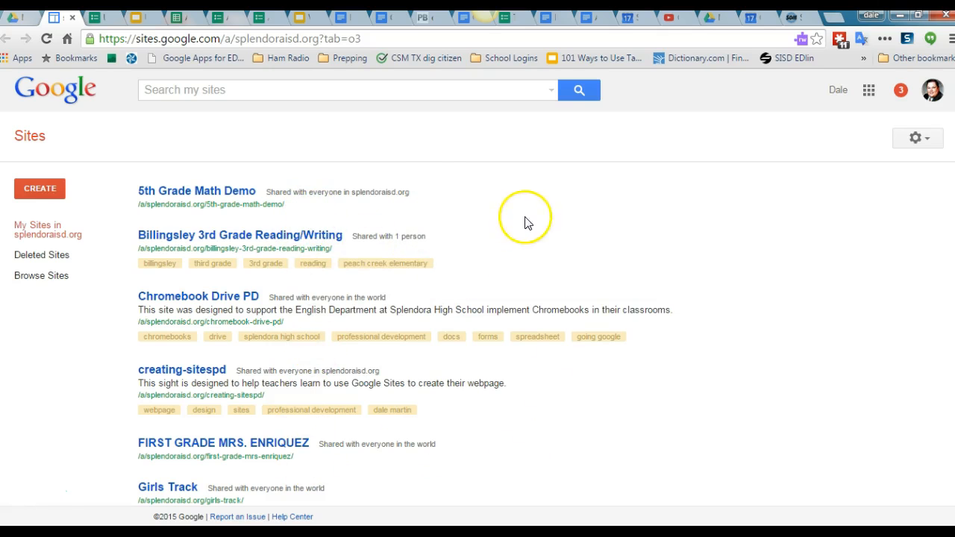
{"action": "scroll", "coordinate": [373, 232], "scroll_direction": "down", "scroll_amount": 4}
{"action": "scroll", "coordinate": [373, 233], "scroll_direction": "up", "scroll_amount": 4}
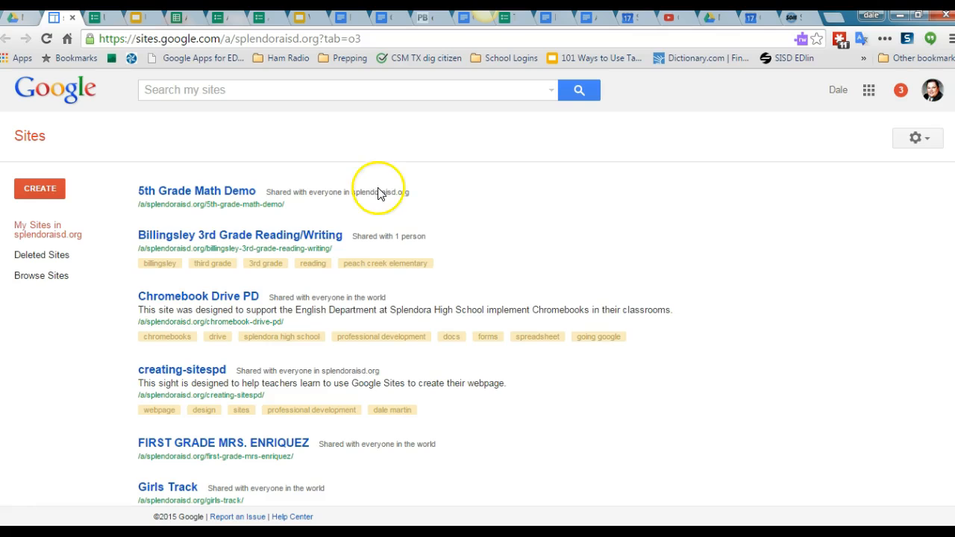
Step: Start a new site from the blank template named DL Module and choose the Solitude: Cherry theme
{"action": "left_click", "coordinate": [23, 191]}
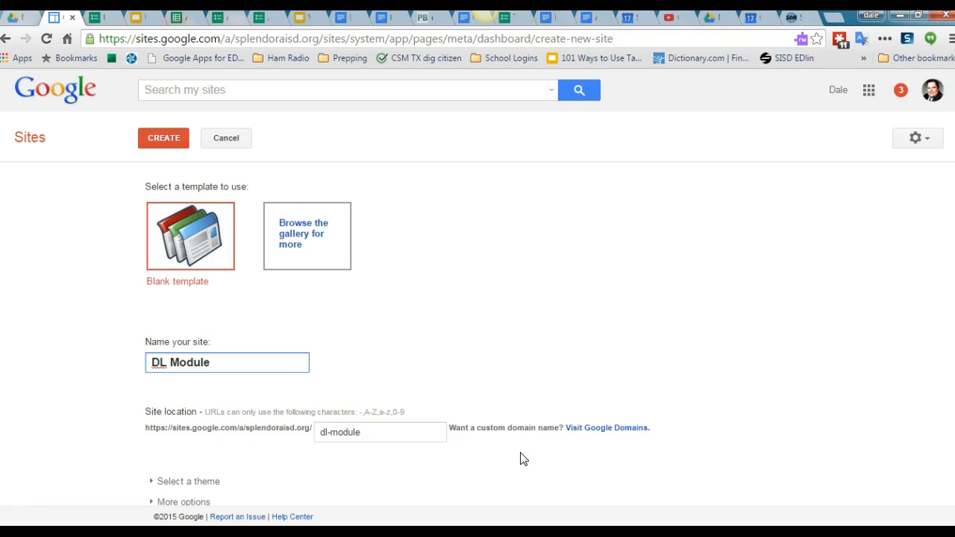
{"action": "scroll", "coordinate": [433, 422], "scroll_direction": "down", "scroll_amount": 1}
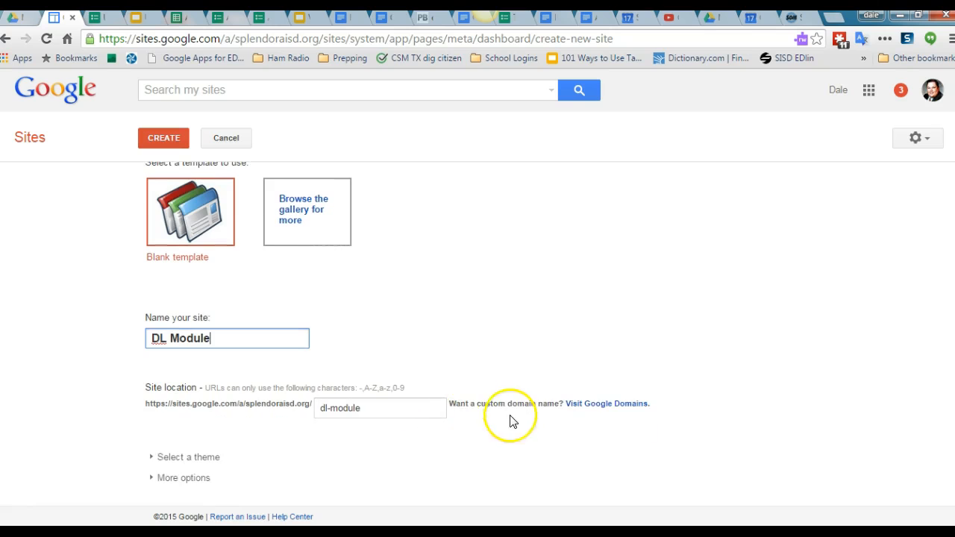
{"action": "left_click", "coordinate": [153, 459]}
{"action": "scroll", "coordinate": [234, 466], "scroll_direction": "down", "scroll_amount": 4}
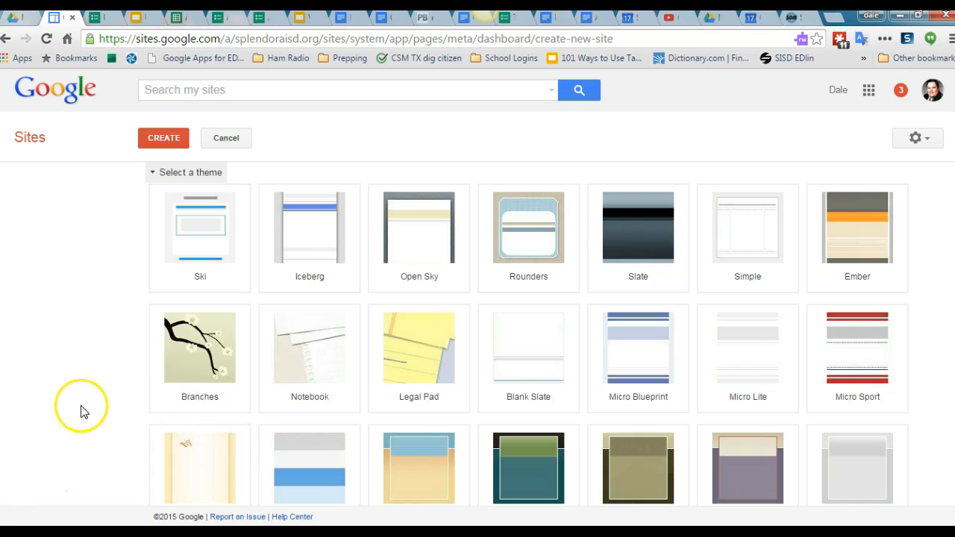
{"action": "scroll", "coordinate": [111, 410], "scroll_direction": "down", "scroll_amount": 2}
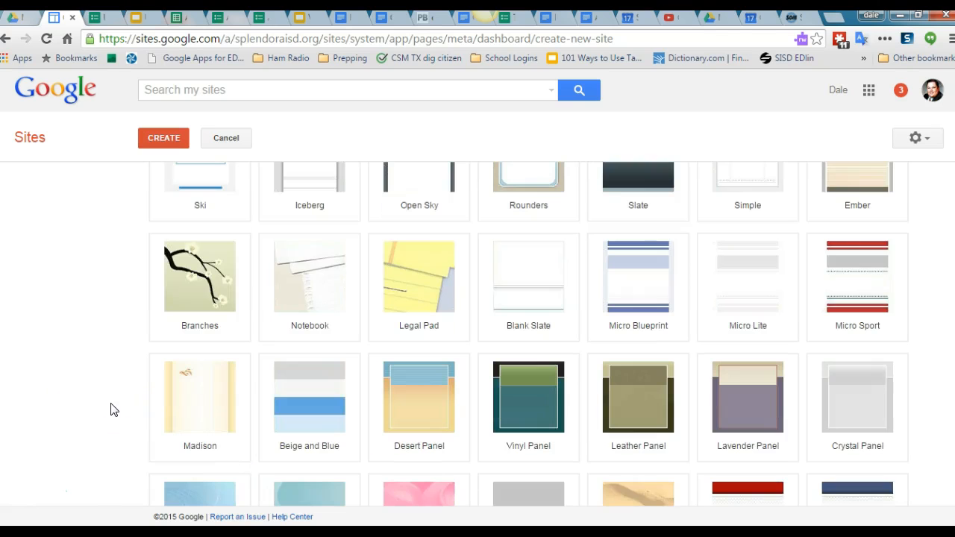
{"action": "scroll", "coordinate": [111, 409], "scroll_direction": "up", "scroll_amount": 3}
{"action": "scroll", "coordinate": [111, 409], "scroll_direction": "up", "scroll_amount": 3}
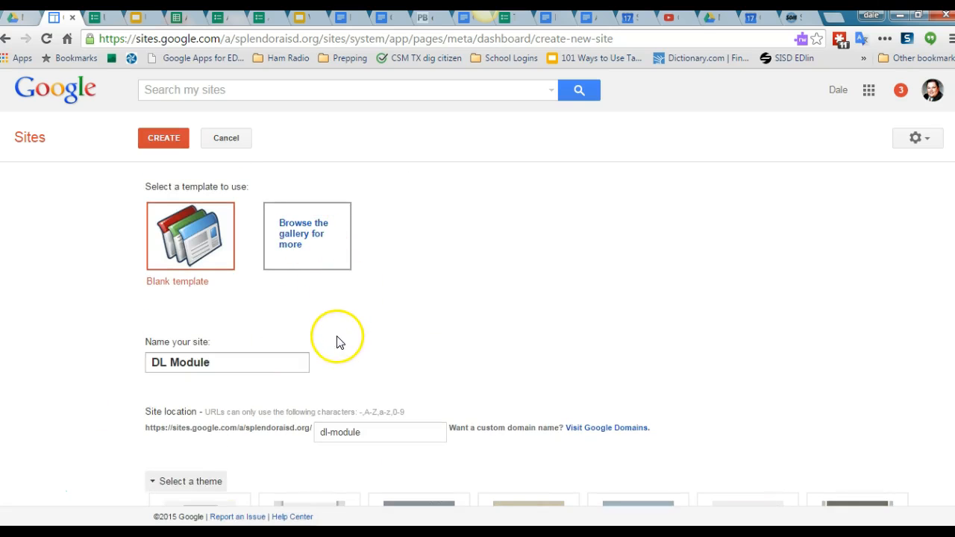
{"action": "scroll", "coordinate": [332, 339], "scroll_direction": "down", "scroll_amount": 6}
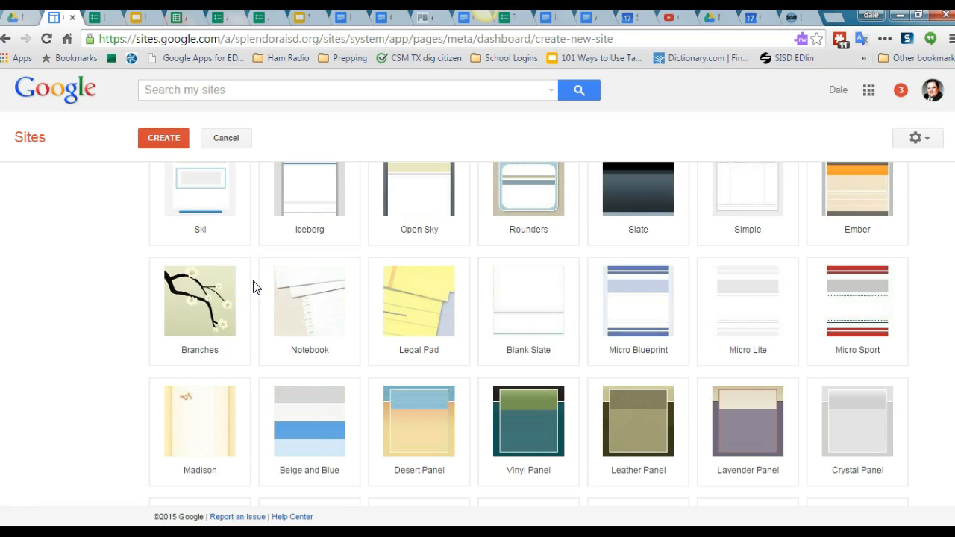
{"action": "scroll", "coordinate": [253, 287], "scroll_direction": "up", "scroll_amount": 1}
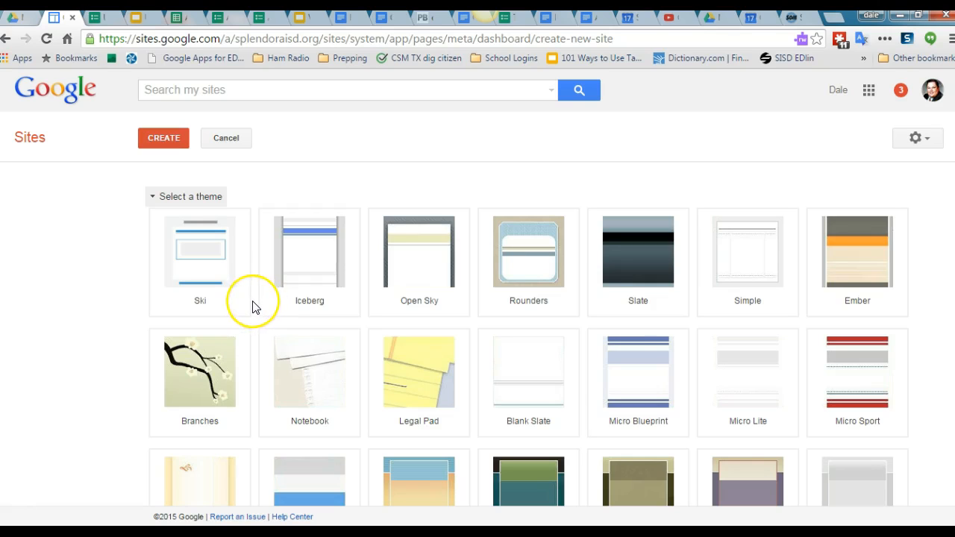
{"action": "scroll", "coordinate": [254, 307], "scroll_direction": "down", "scroll_amount": 1}
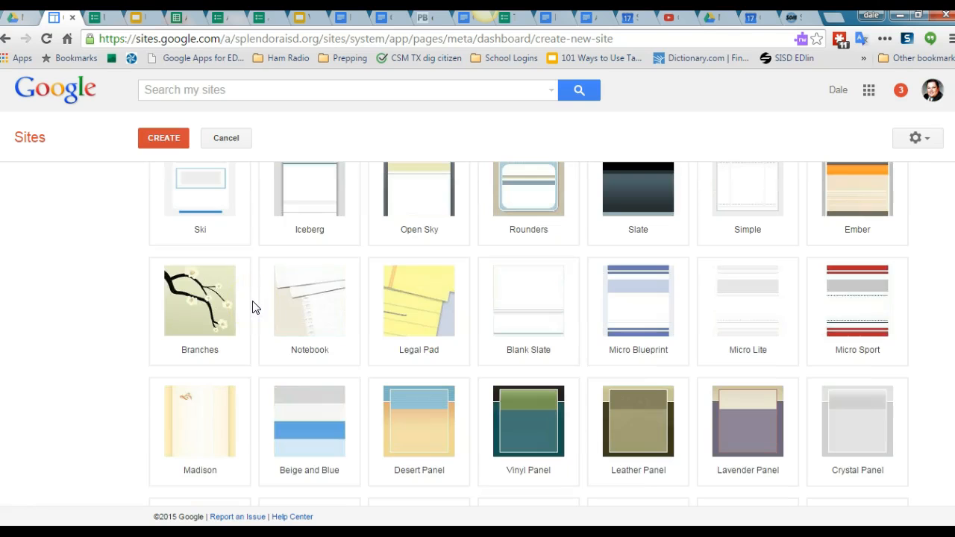
{"action": "scroll", "coordinate": [253, 307], "scroll_direction": "down", "scroll_amount": 3}
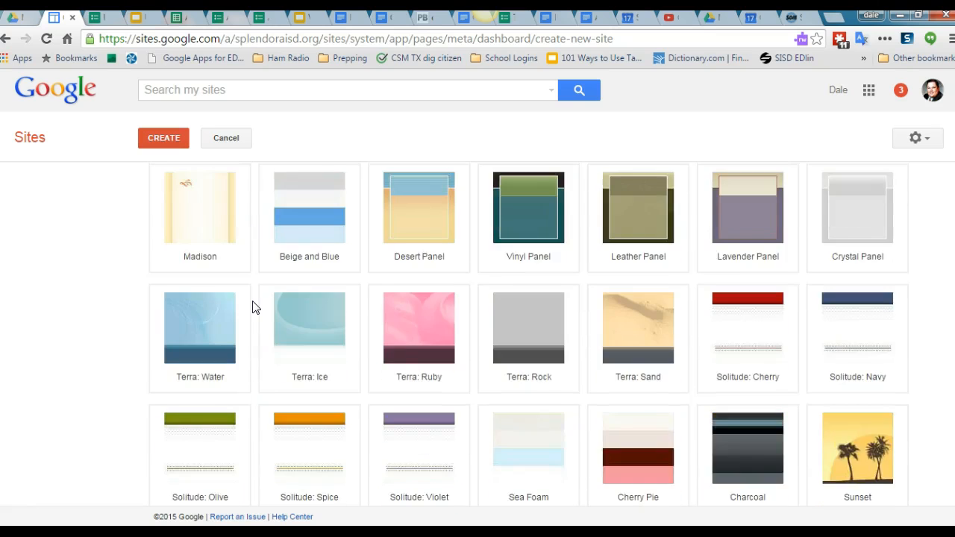
{"action": "scroll", "coordinate": [252, 307], "scroll_direction": "down", "scroll_amount": 1}
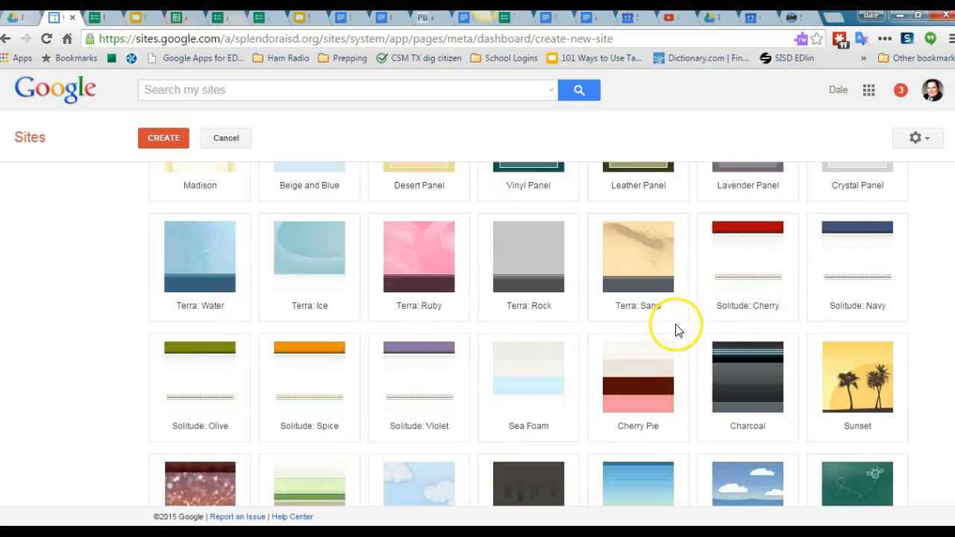
{"action": "left_click", "coordinate": [746, 262]}
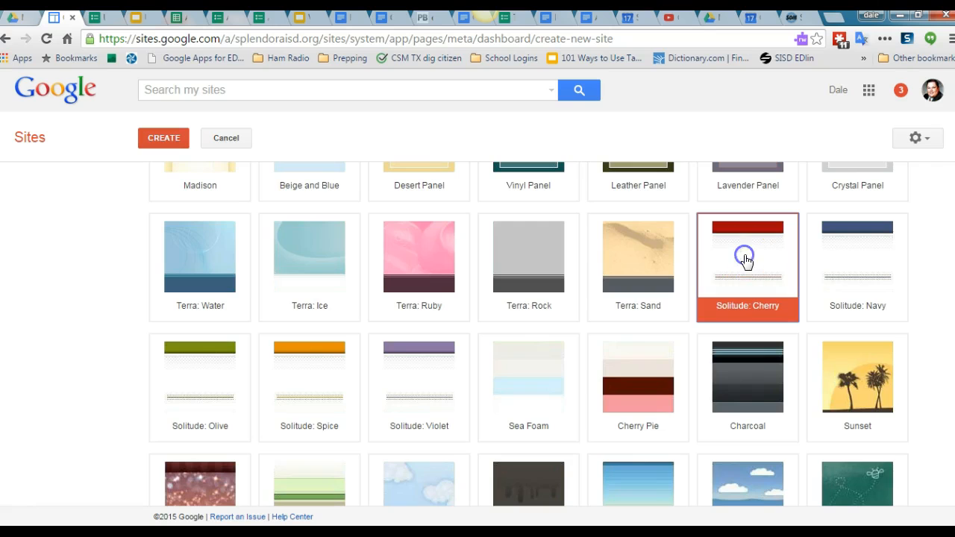
Step: Expand the additional site options and create the site
{"action": "scroll", "coordinate": [104, 303], "scroll_direction": "down", "scroll_amount": 5}
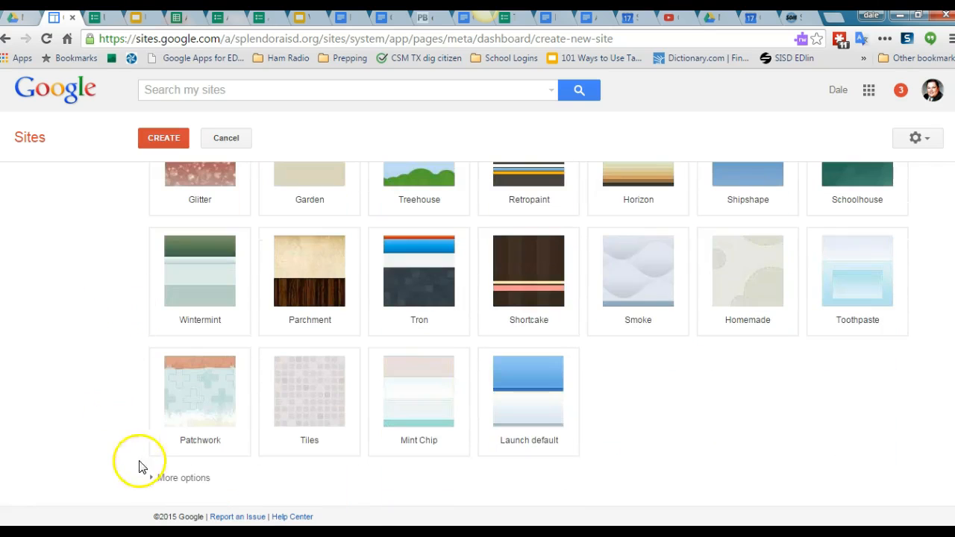
{"action": "left_click", "coordinate": [190, 480]}
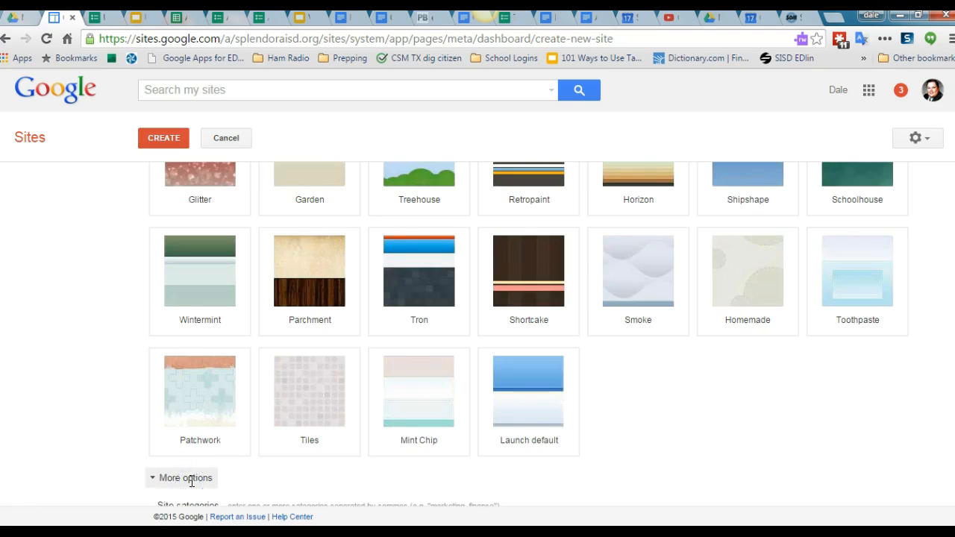
{"action": "scroll", "coordinate": [100, 470], "scroll_direction": "down", "scroll_amount": 2}
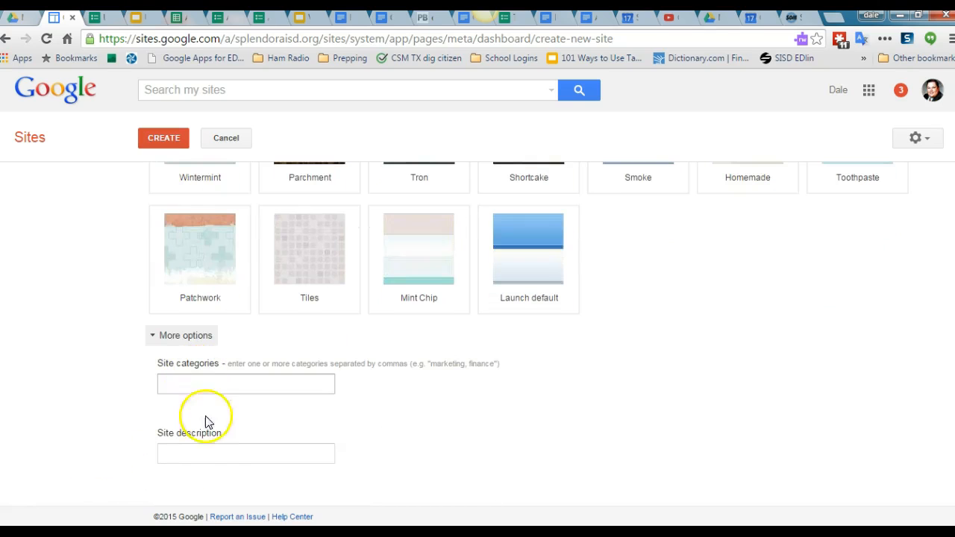
{"action": "scroll", "coordinate": [93, 455], "scroll_direction": "down", "scroll_amount": 1}
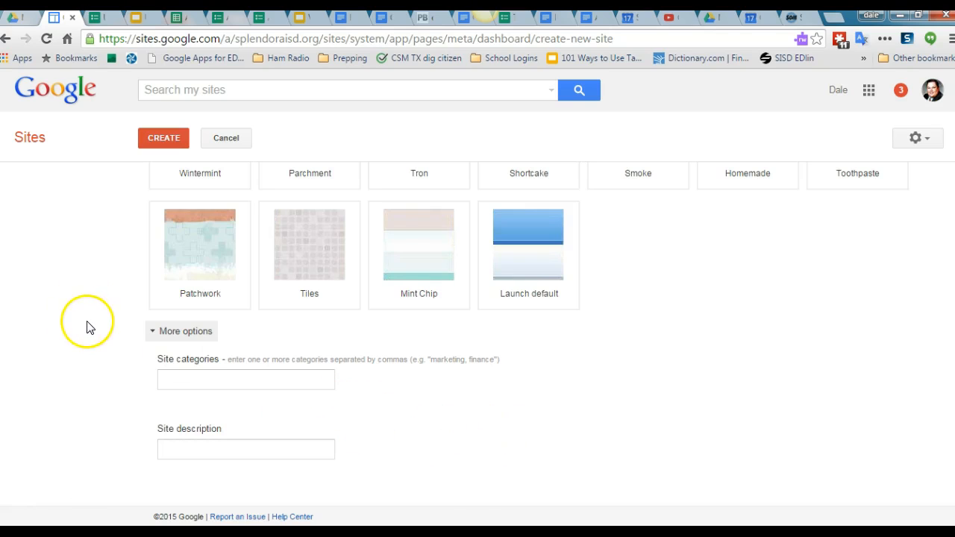
{"action": "left_click", "coordinate": [178, 386]}
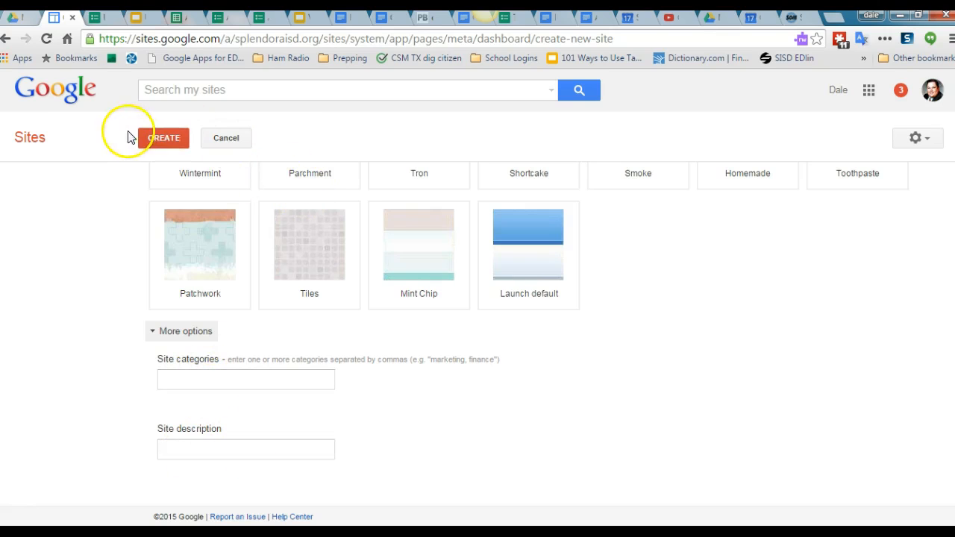
{"action": "left_click", "coordinate": [168, 140]}
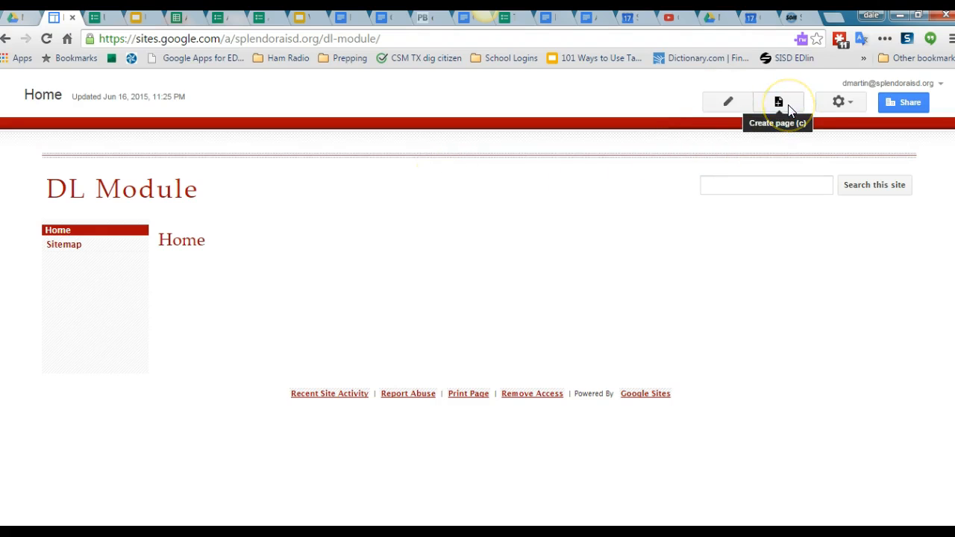
{"action": "left_click", "coordinate": [829, 105]}
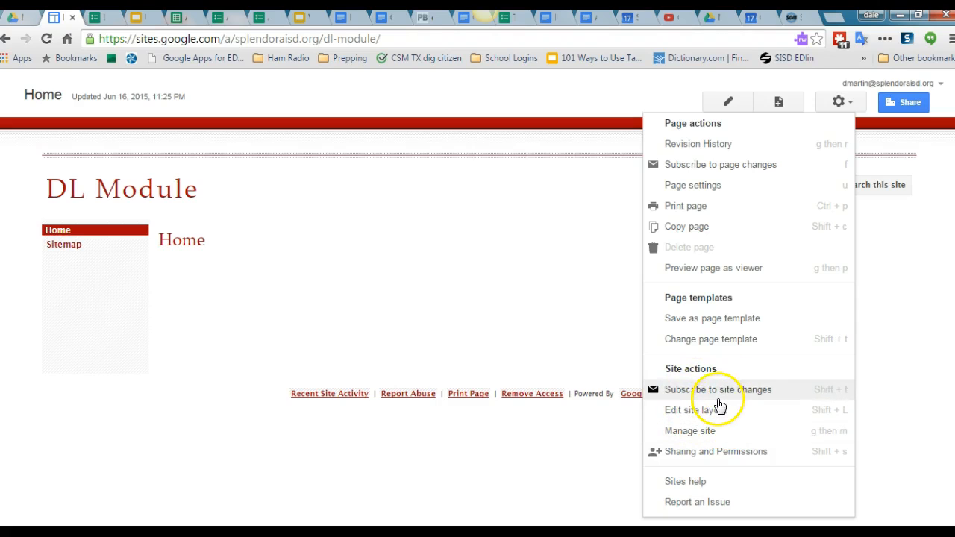
{"action": "left_click", "coordinate": [565, 279]}
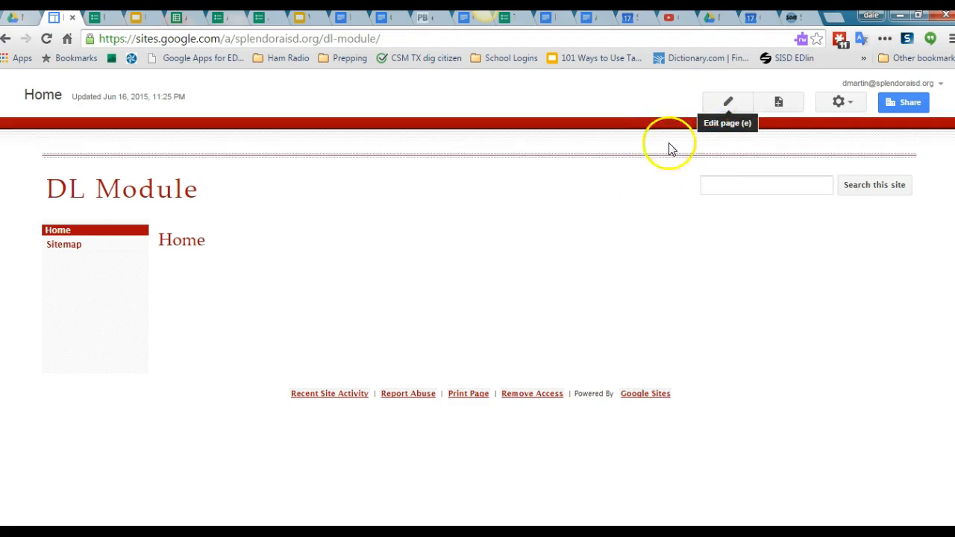
{"action": "left_click", "coordinate": [157, 188]}
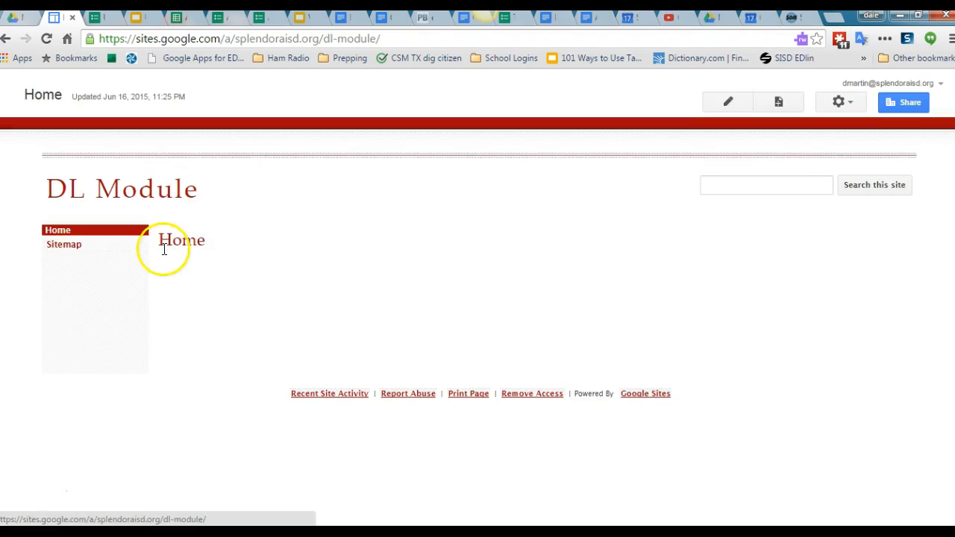
{"action": "left_click", "coordinate": [177, 192]}
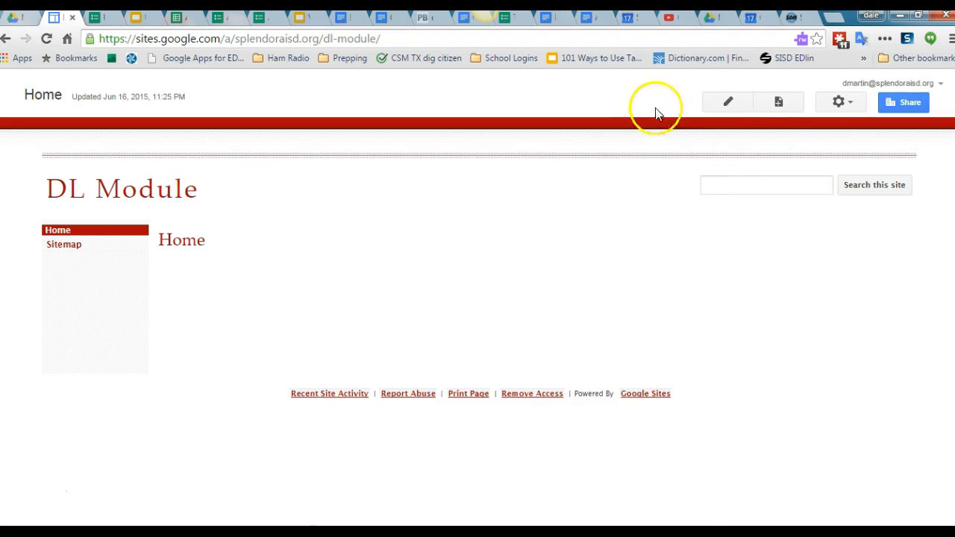
Step: Edit the home page, change its title to Introduction, and save the page
{"action": "left_click", "coordinate": [745, 108]}
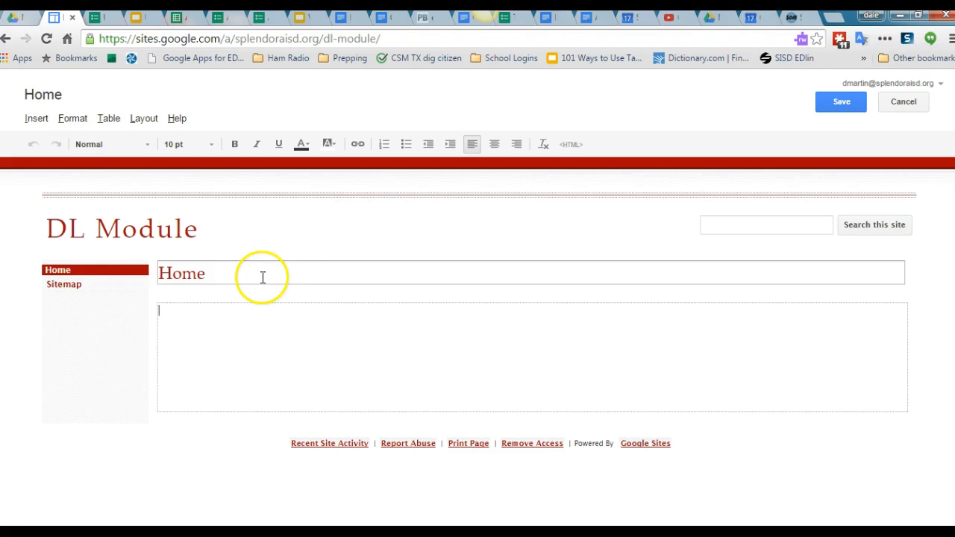
{"action": "left_click", "coordinate": [211, 274]}
{"action": "left_click_drag", "start_coordinate": [211, 274], "coordinate": [161, 274]}
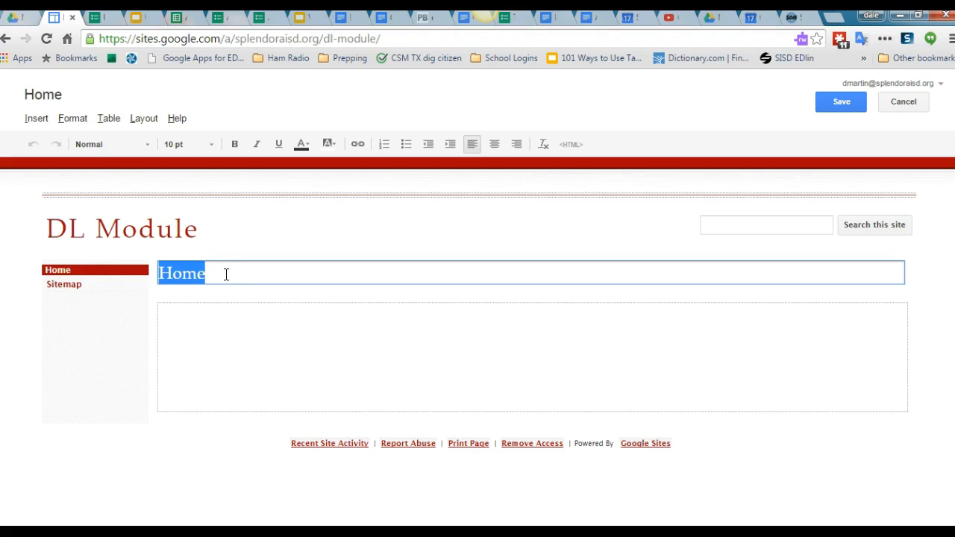
{"action": "type", "text": "Introduction"}
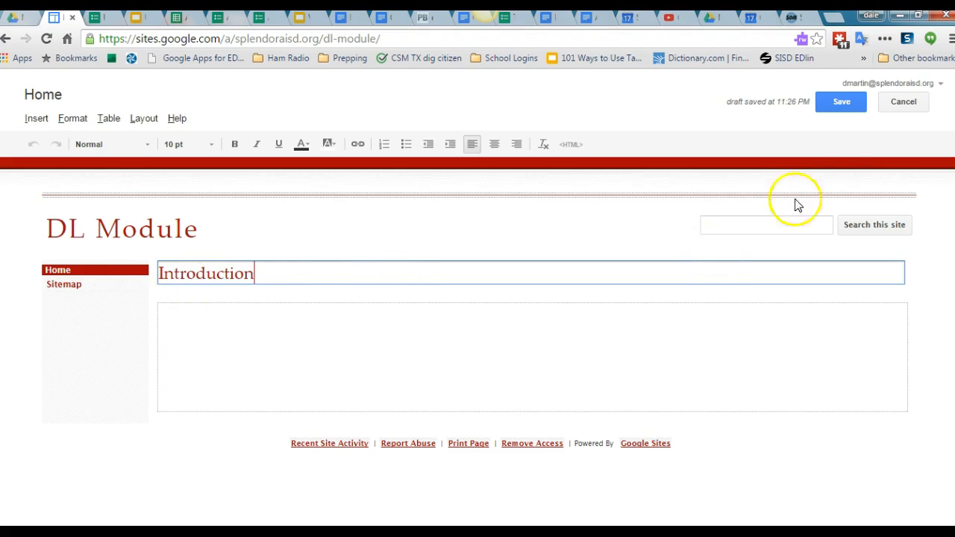
{"action": "left_click", "coordinate": [829, 101]}
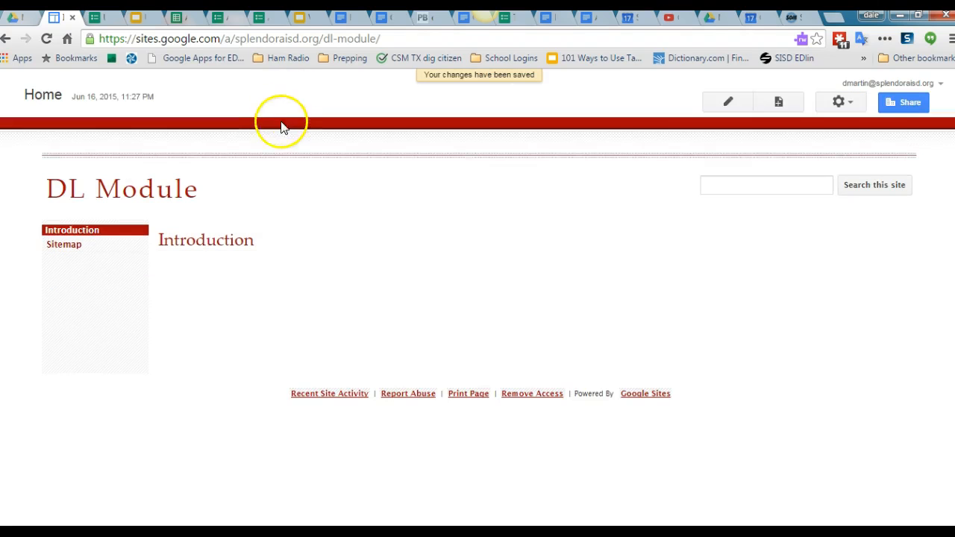
Step: Create a new top-level web page named Explore
{"action": "left_click", "coordinate": [778, 102]}
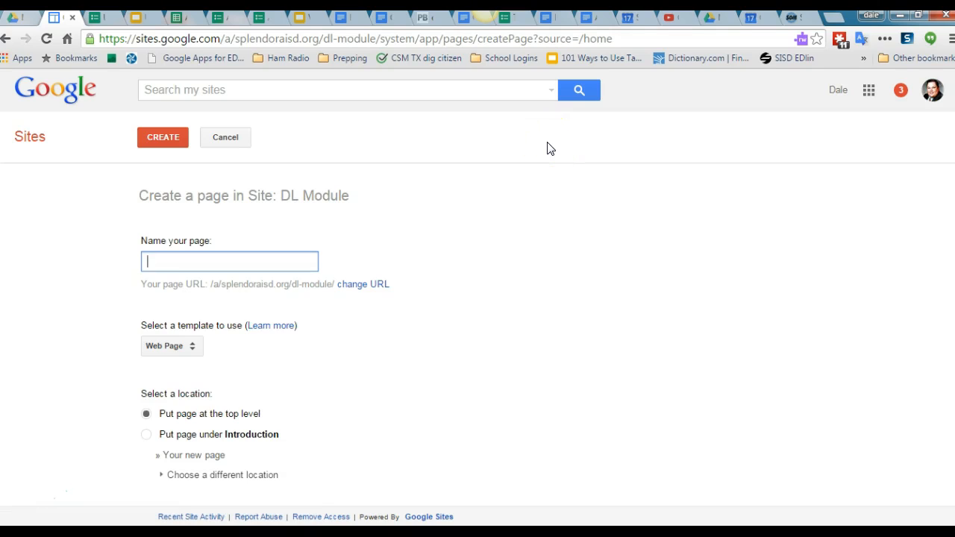
{"action": "type", "text": "Explore"}
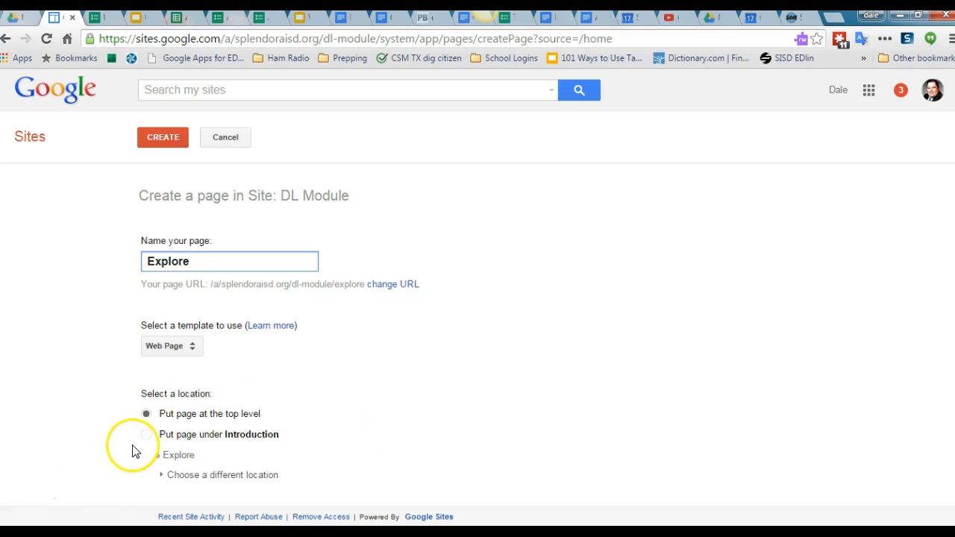
{"action": "left_click", "coordinate": [164, 139]}
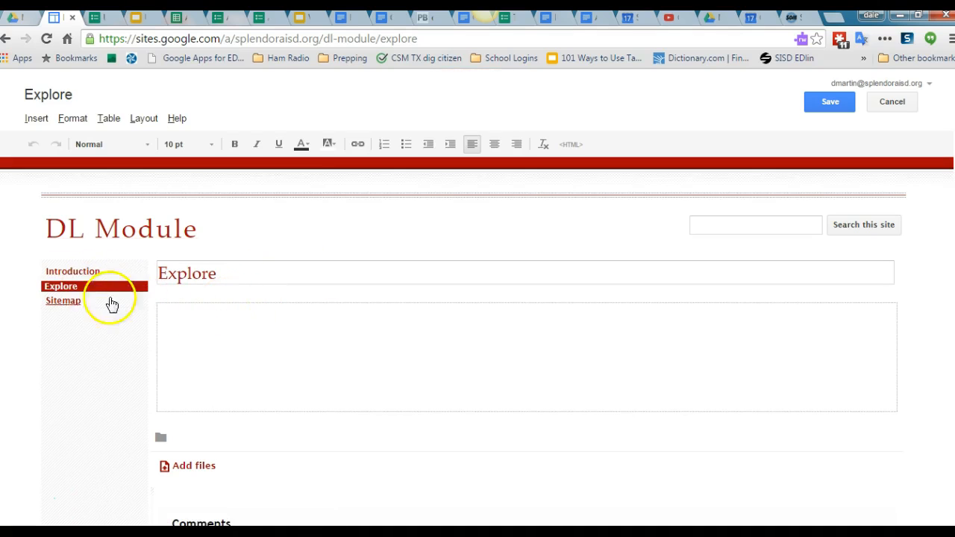
Step: Return to the Introduction page and create another top-level web page named Apply
{"action": "left_click", "coordinate": [88, 271]}
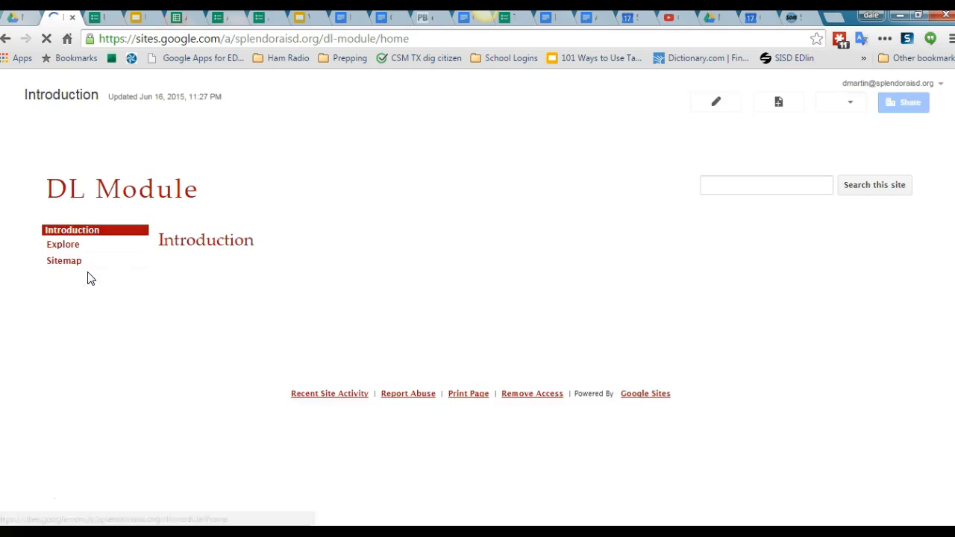
{"action": "left_click", "coordinate": [70, 247]}
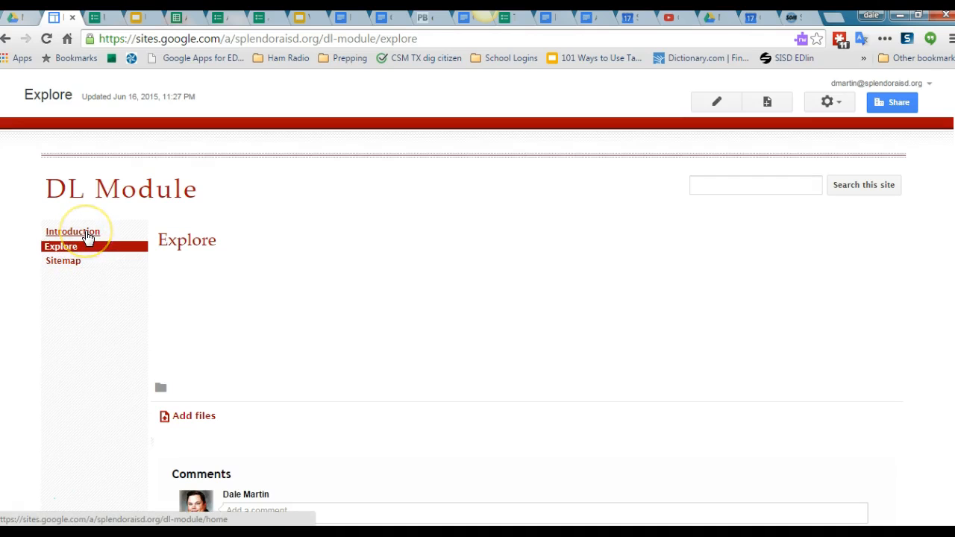
{"action": "left_click", "coordinate": [86, 232]}
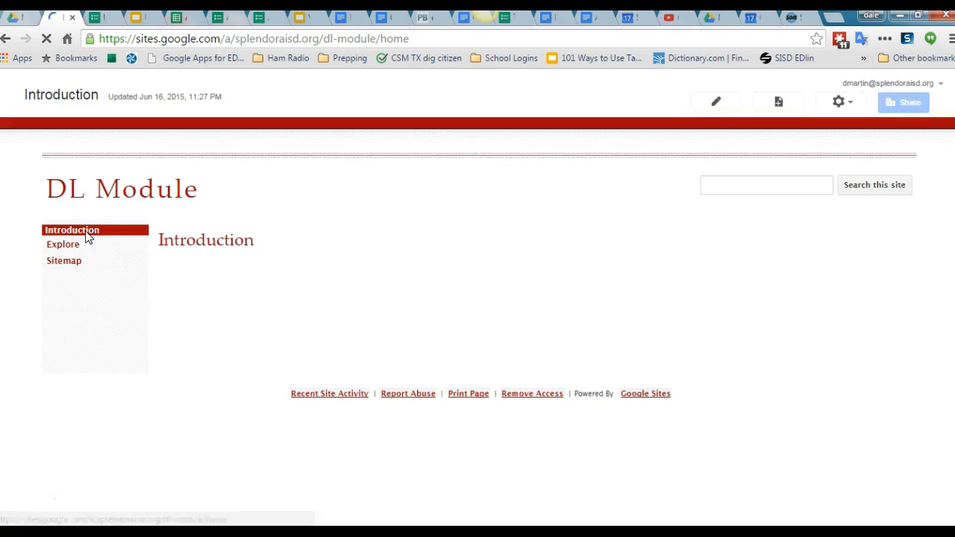
{"action": "left_click", "coordinate": [780, 102]}
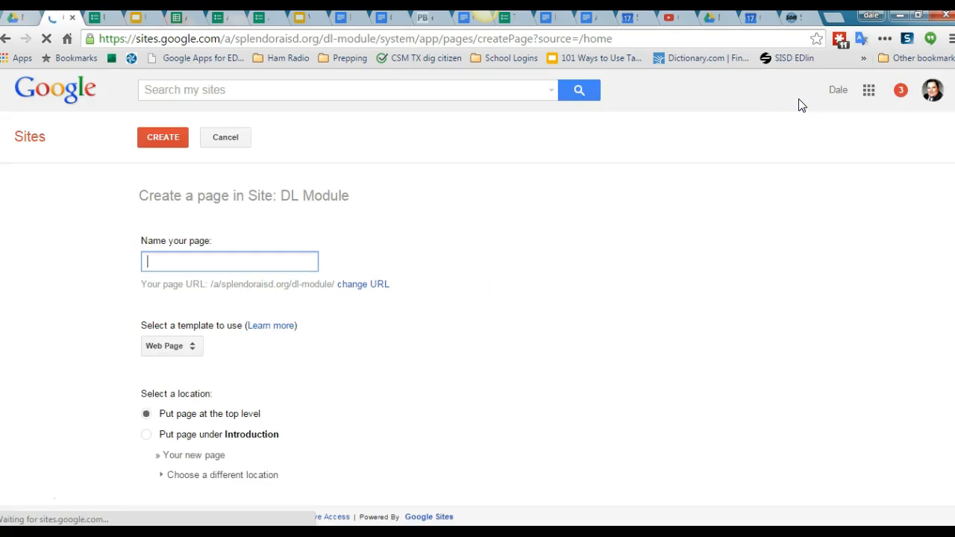
{"action": "type", "text": "Apply"}
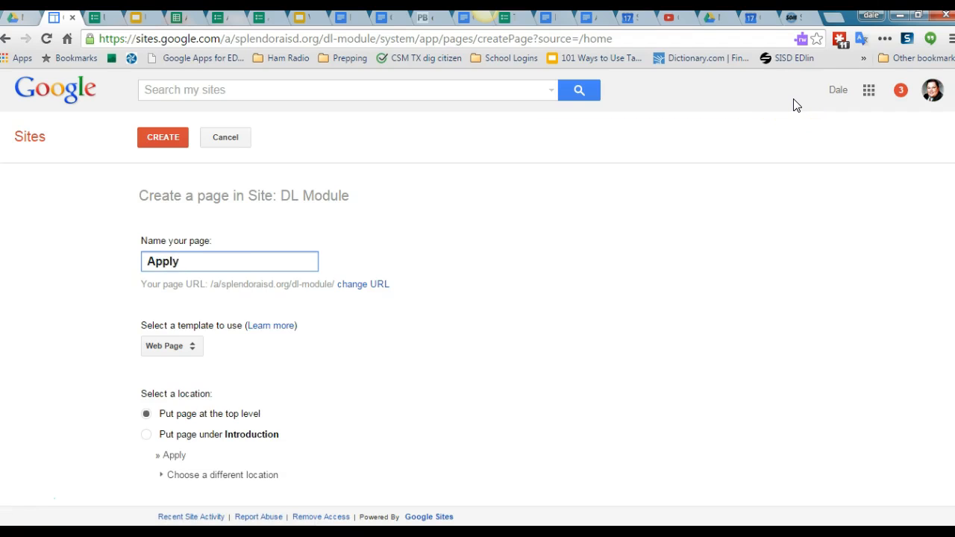
{"action": "left_click", "coordinate": [166, 142]}
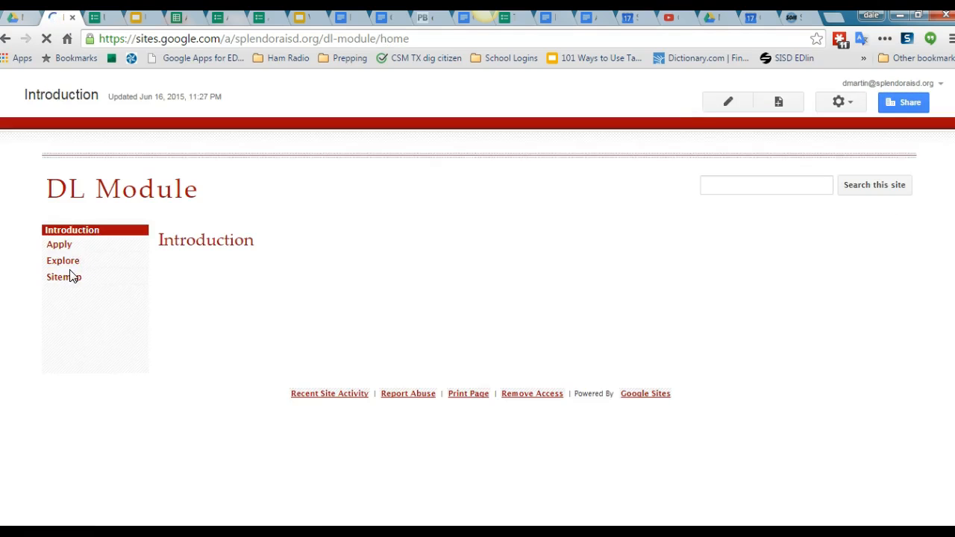
Step: Create a new top-level web page named Reflect
{"action": "left_click", "coordinate": [781, 102]}
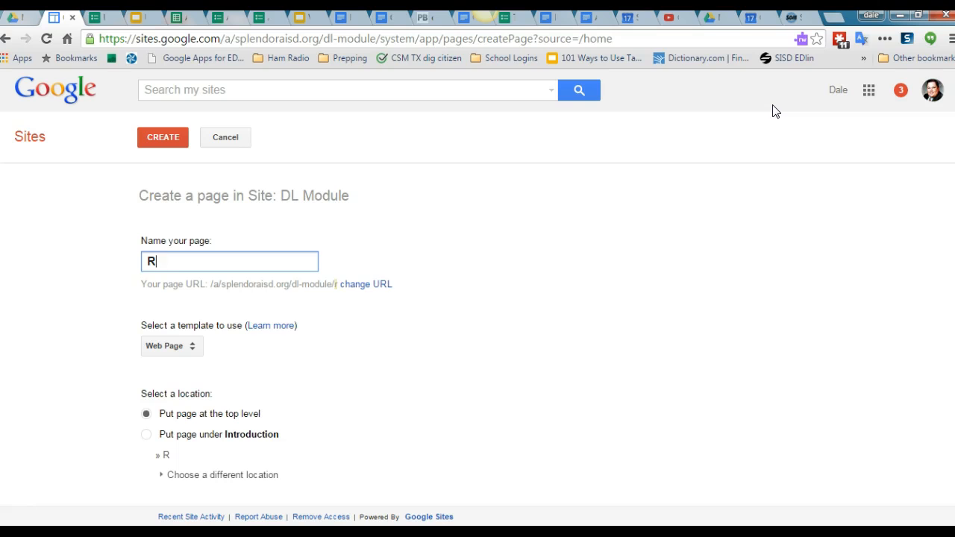
{"action": "type", "text": "Reflect"}
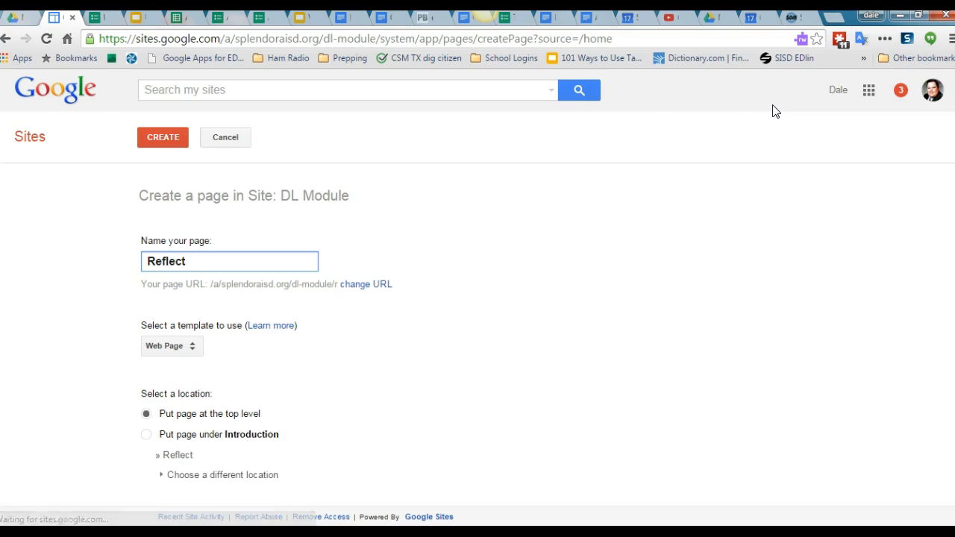
{"action": "left_click", "coordinate": [177, 135]}
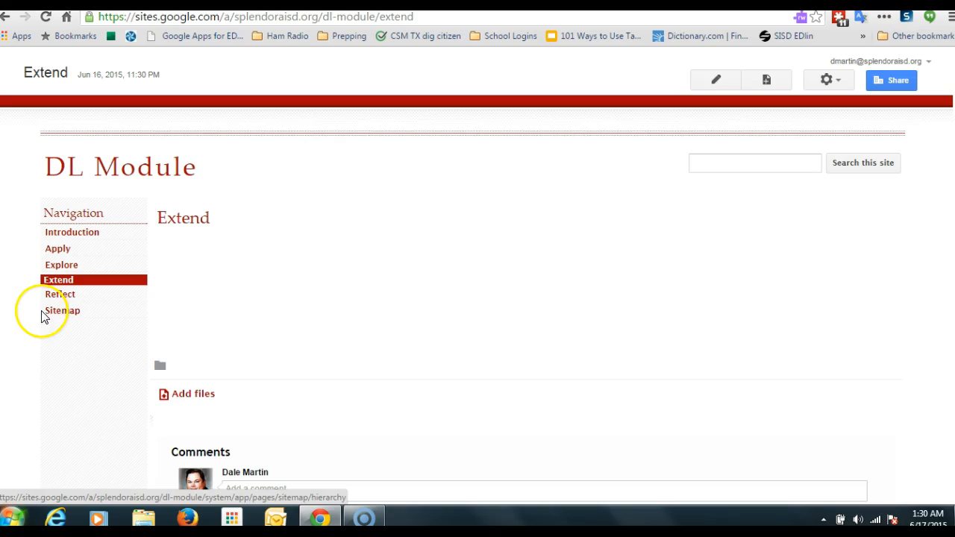
Step: Open the site layout editor, edit the sidebar navigation, and turn off automatic organization of the navigation
{"action": "left_click", "coordinate": [826, 80]}
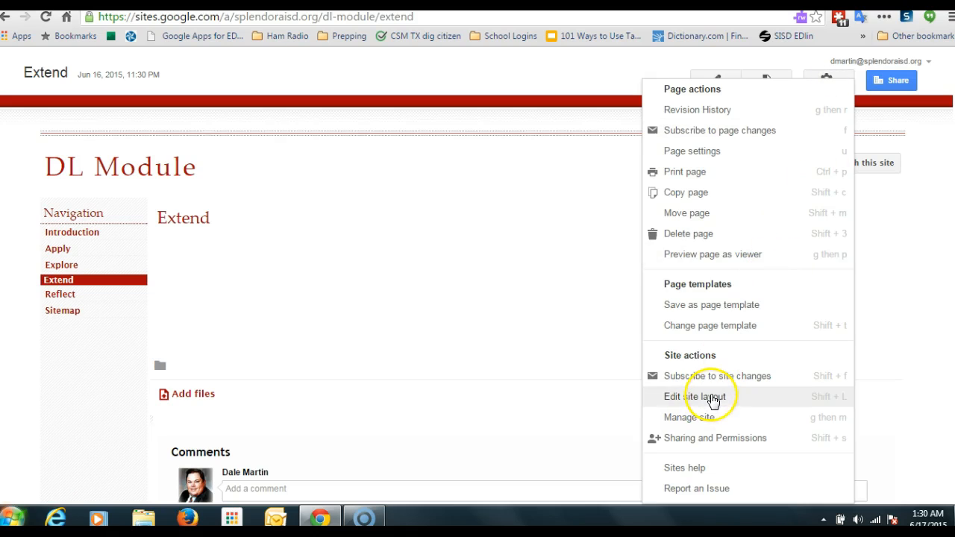
{"action": "left_click", "coordinate": [713, 399]}
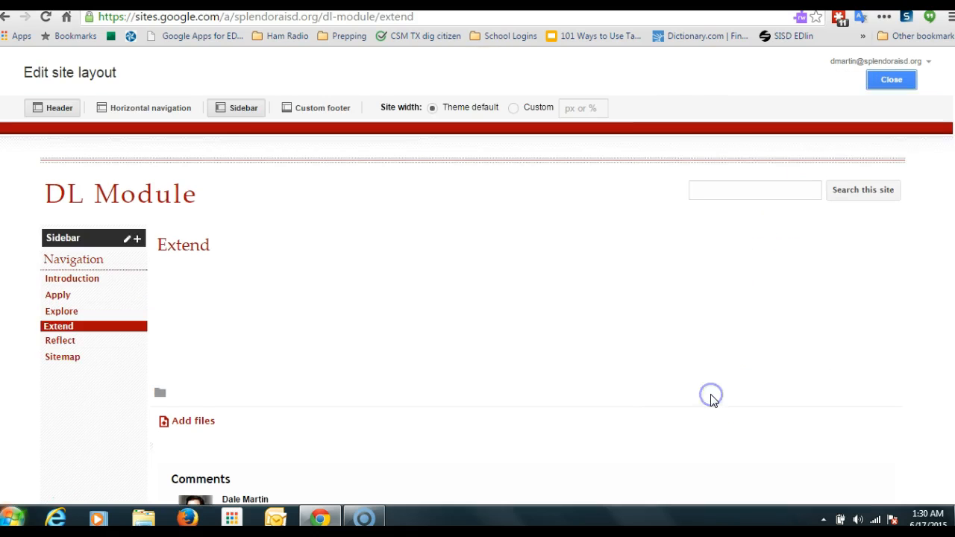
{"action": "mouse_move", "coordinate": [128, 282]}
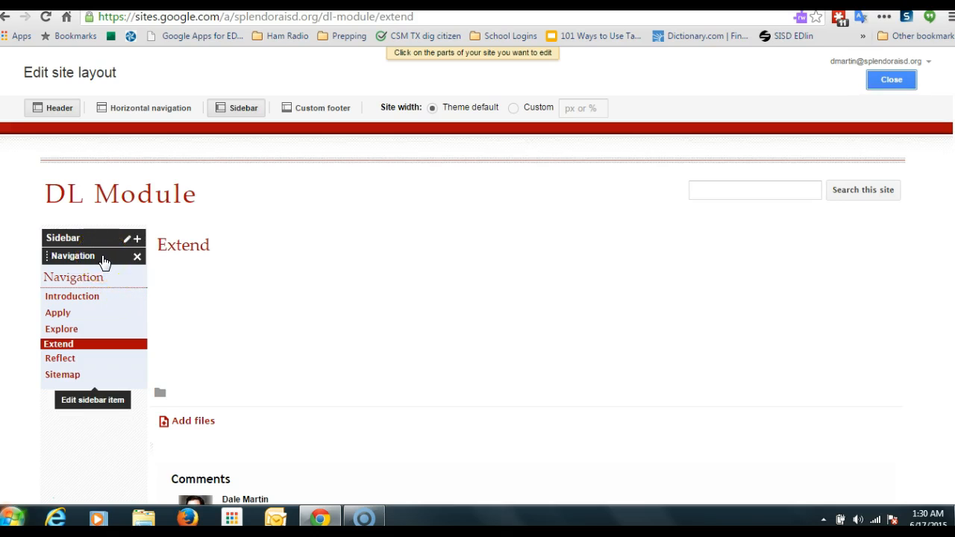
{"action": "left_click", "coordinate": [104, 261]}
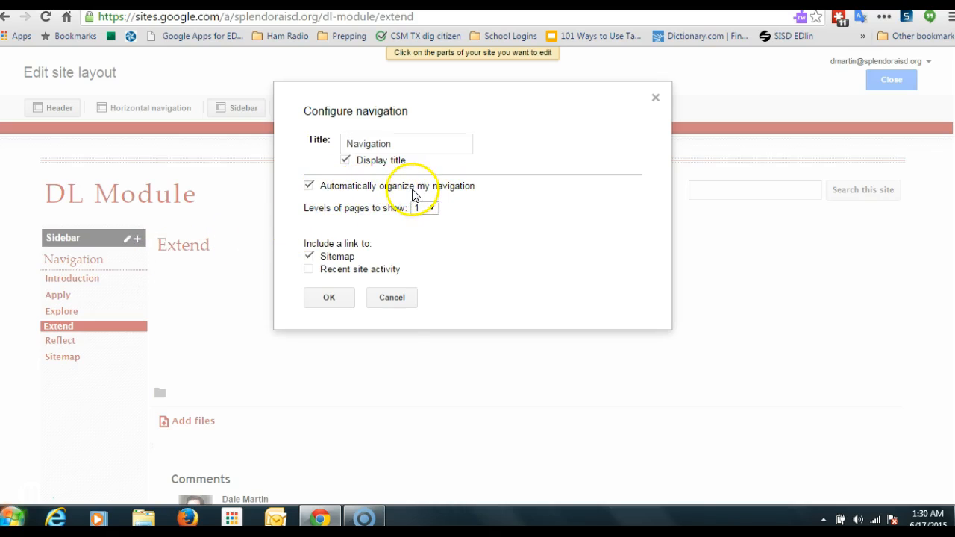
{"action": "left_click", "coordinate": [310, 185]}
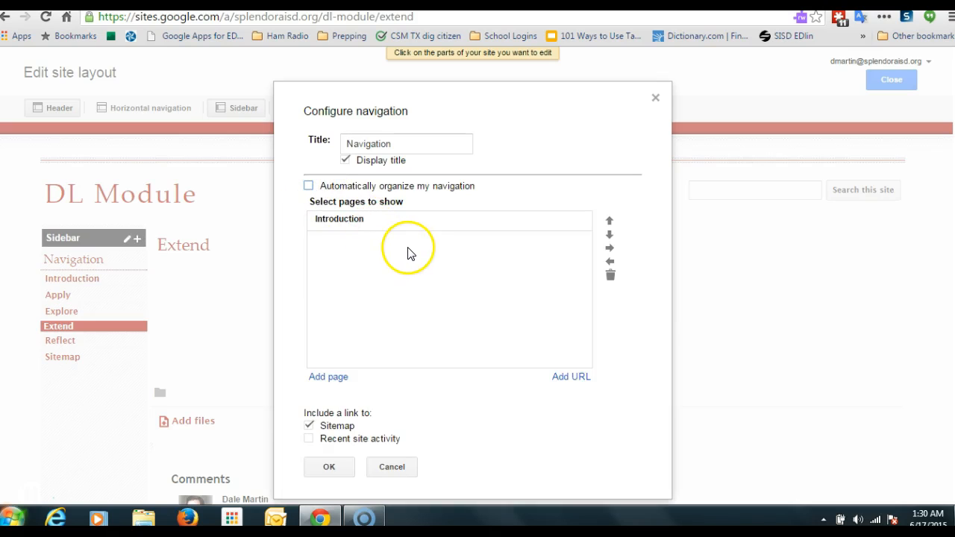
Step: Add the Introduction page to the navigation's list of pages to show
{"action": "scroll", "coordinate": [427, 395], "scroll_direction": "down", "scroll_amount": 1}
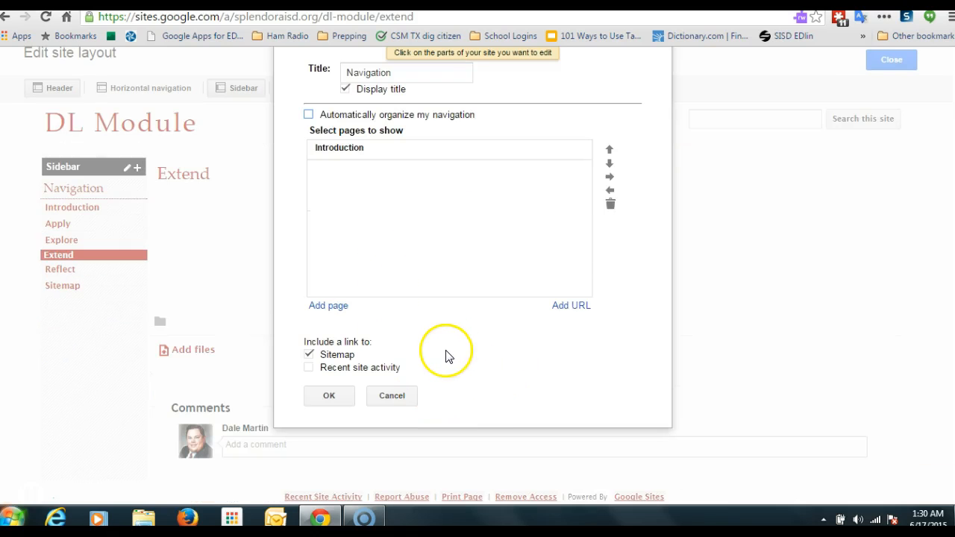
{"action": "left_click", "coordinate": [326, 307]}
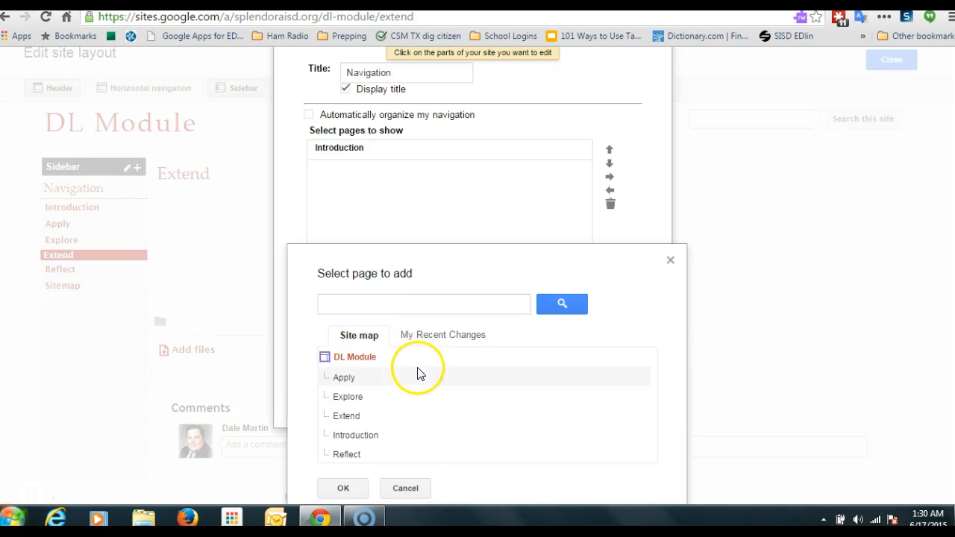
{"action": "left_click", "coordinate": [347, 438]}
{"action": "left_click", "coordinate": [346, 491]}
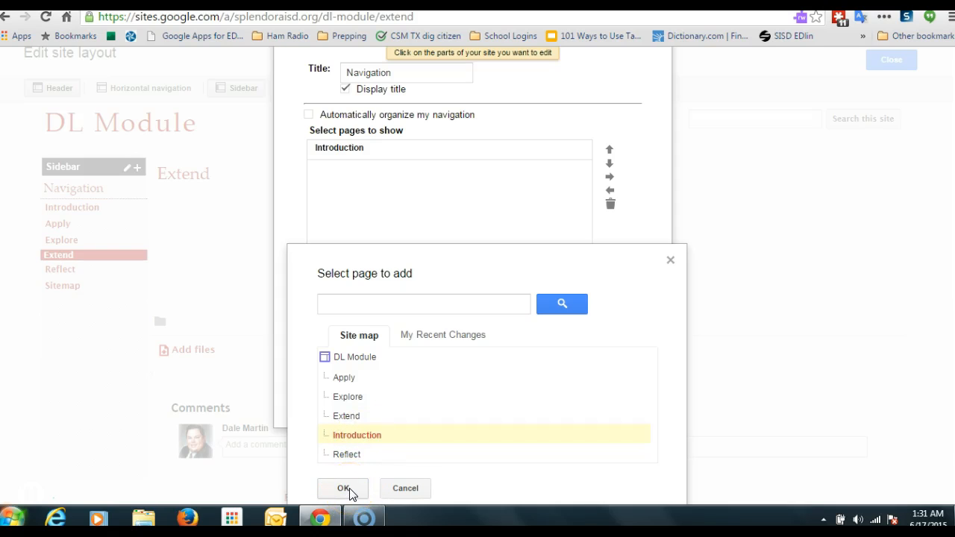
{"action": "left_click", "coordinate": [347, 489]}
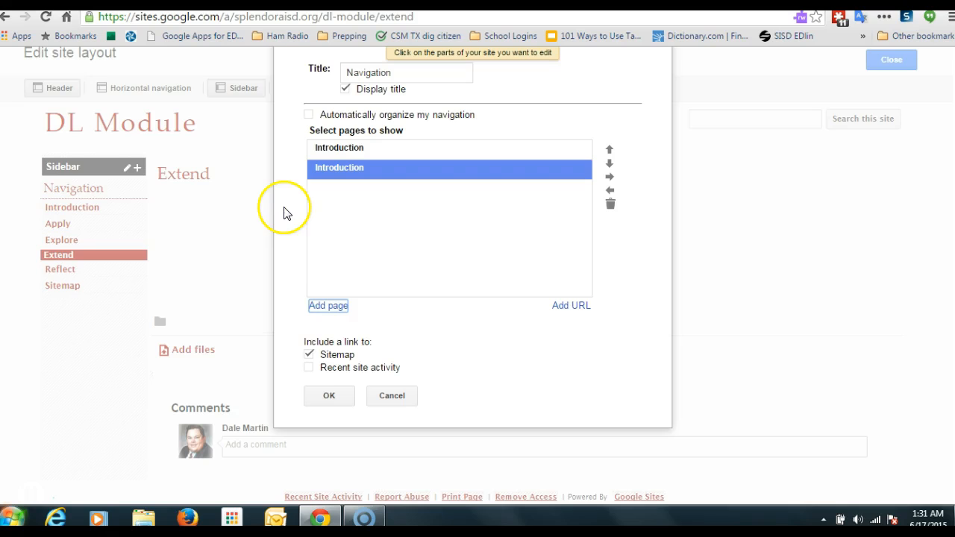
Step: Add the Explore and Apply pages to the navigation's list of pages to show
{"action": "left_click", "coordinate": [328, 306]}
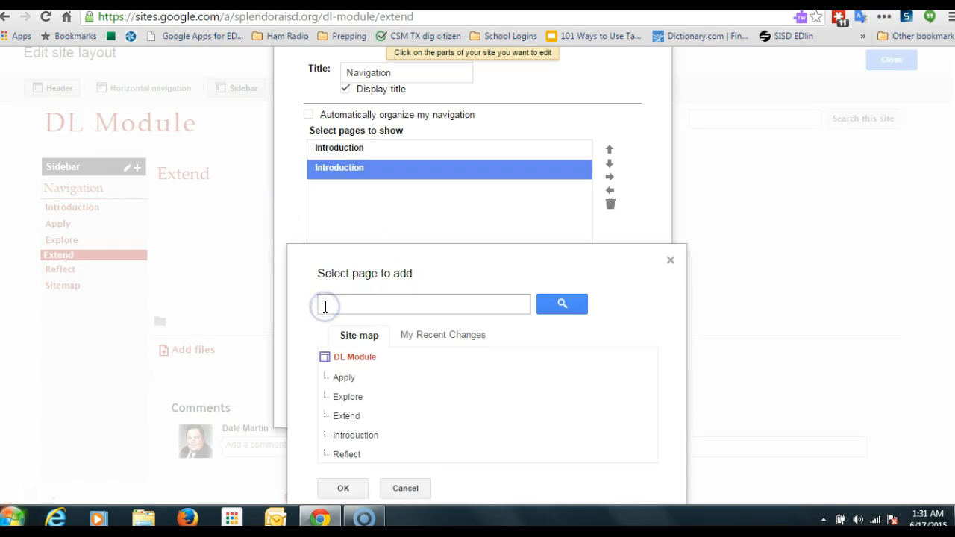
{"action": "left_click", "coordinate": [343, 398]}
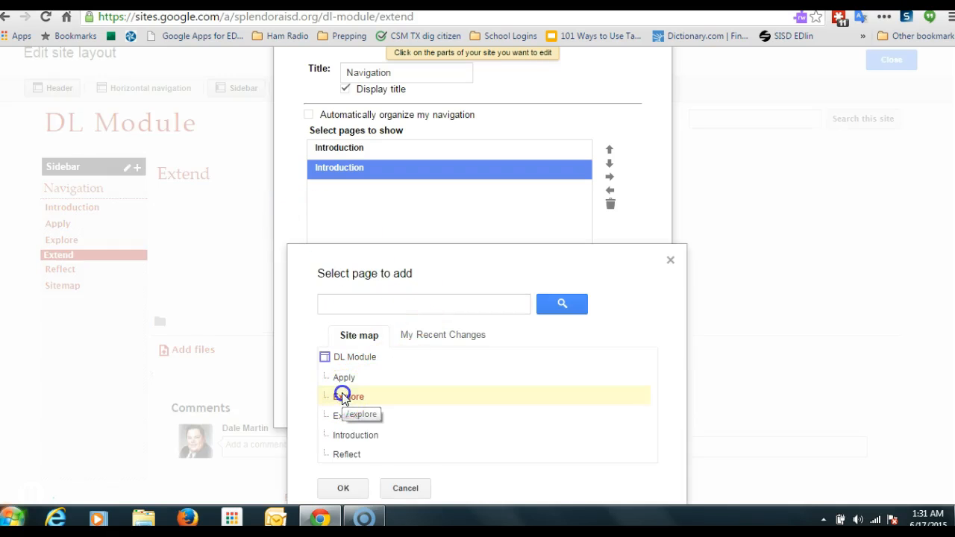
{"action": "left_click", "coordinate": [354, 489]}
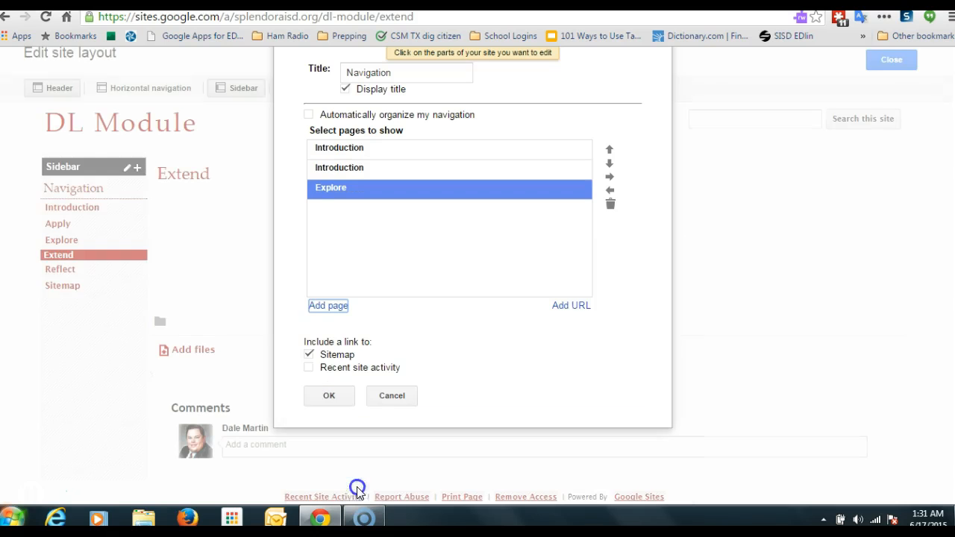
{"action": "left_click", "coordinate": [329, 306]}
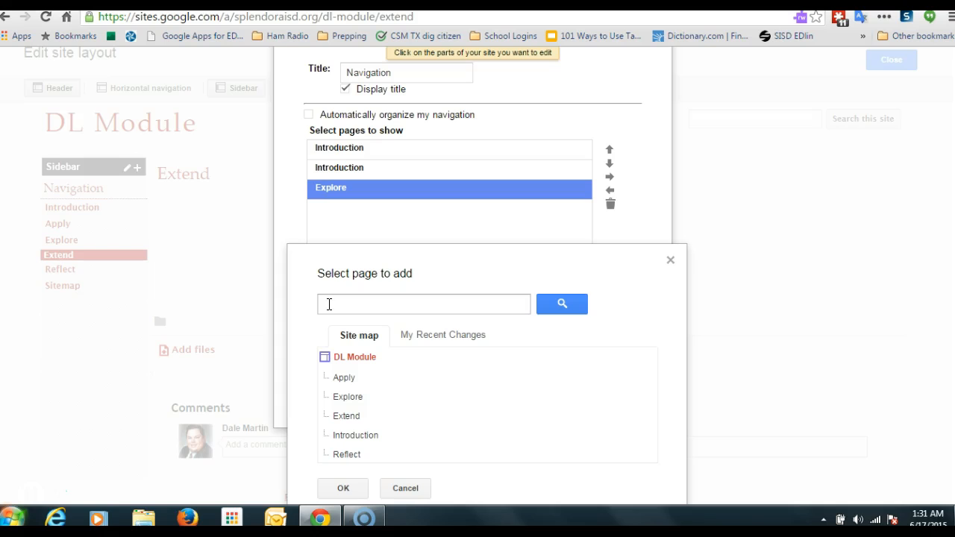
{"action": "left_click", "coordinate": [344, 378]}
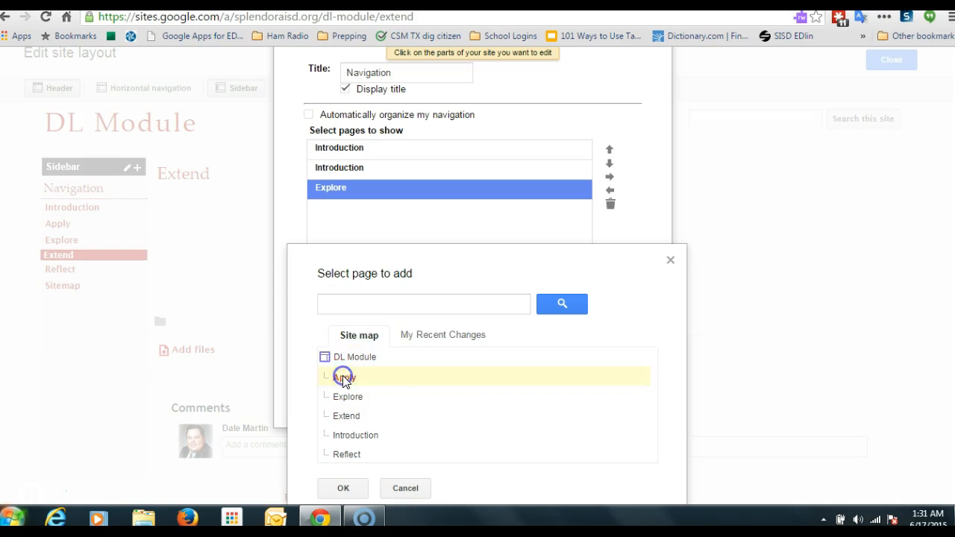
{"action": "left_click", "coordinate": [356, 490]}
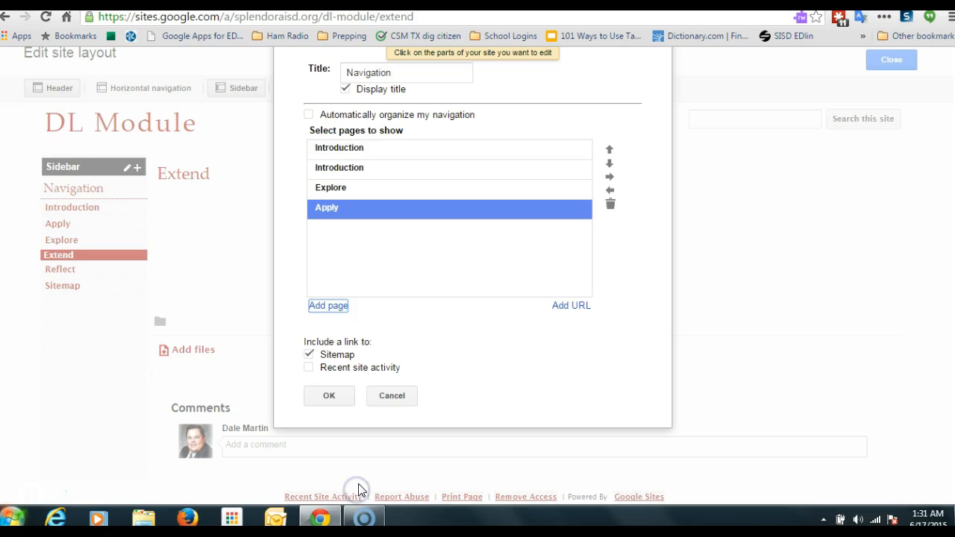
Step: Add the Reflect and Extend pages to the navigation list, then save the navigation and close the layout editor
{"action": "left_click", "coordinate": [334, 305]}
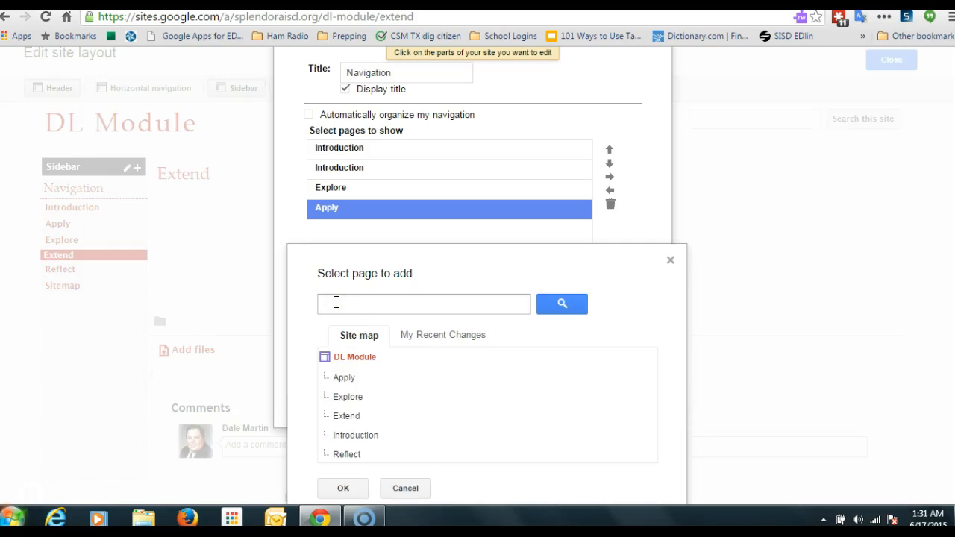
{"action": "left_click", "coordinate": [348, 456]}
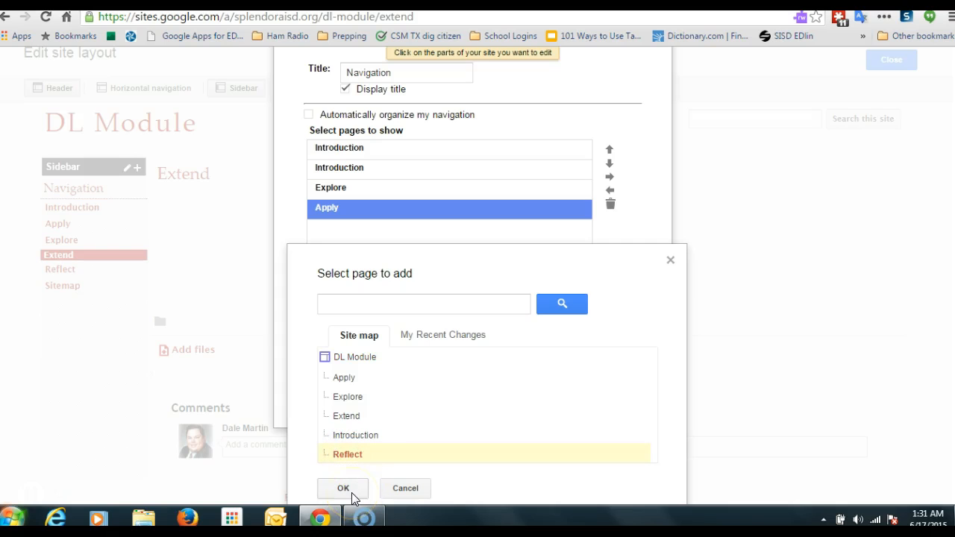
{"action": "left_click", "coordinate": [351, 492]}
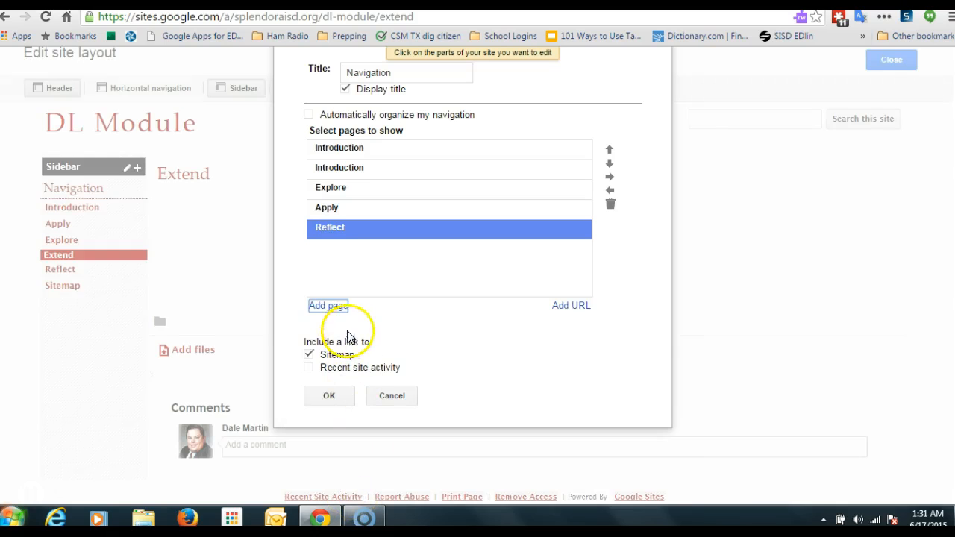
{"action": "left_click", "coordinate": [329, 306]}
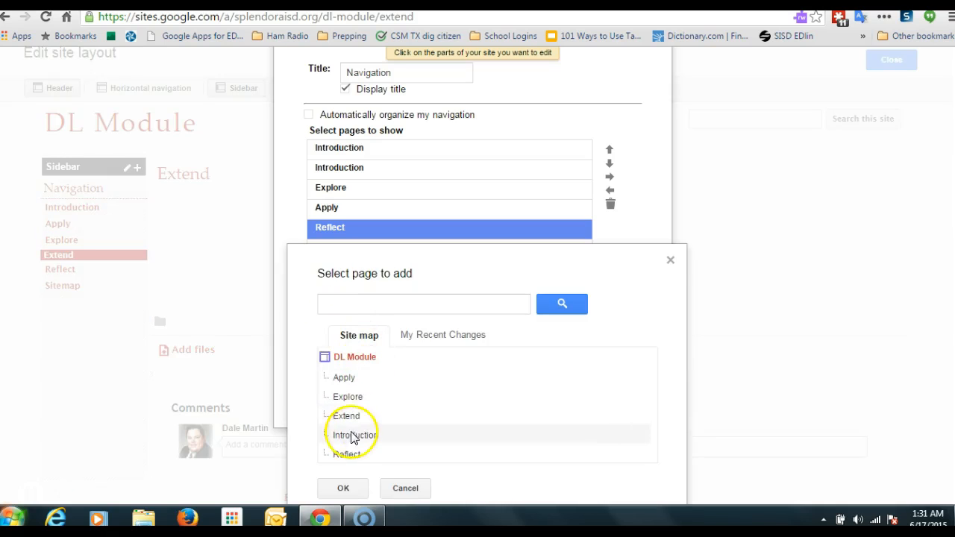
{"action": "left_click", "coordinate": [349, 420]}
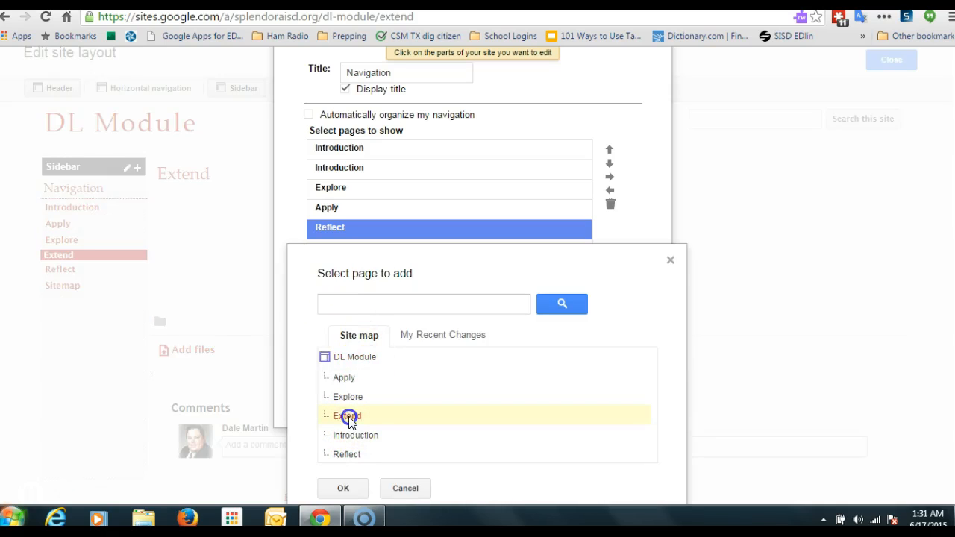
{"action": "left_click", "coordinate": [346, 489]}
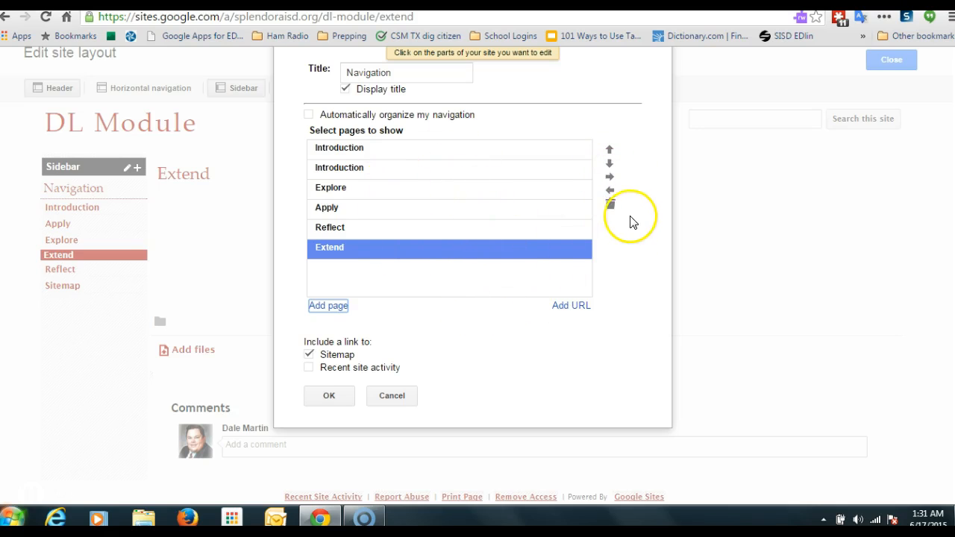
{"action": "left_click", "coordinate": [332, 397]}
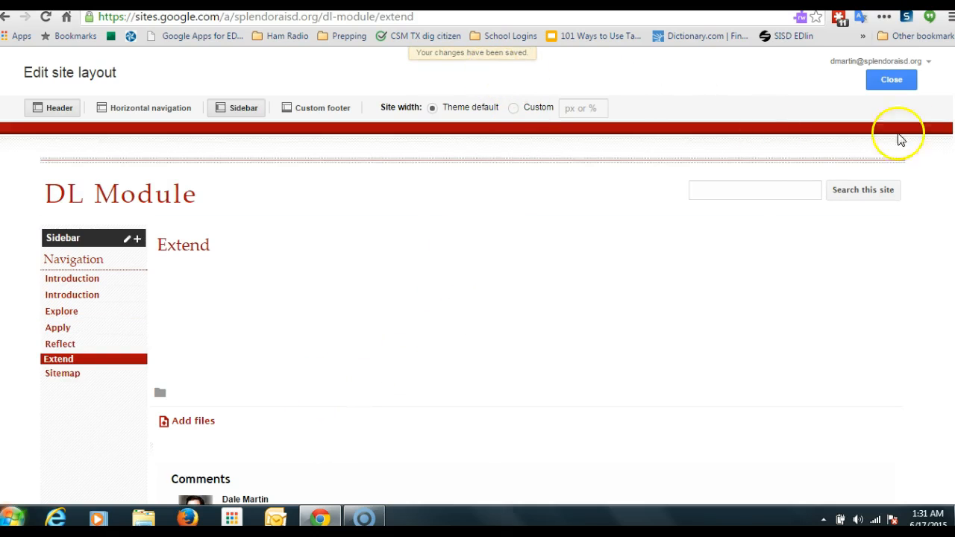
{"action": "left_click", "coordinate": [879, 79]}
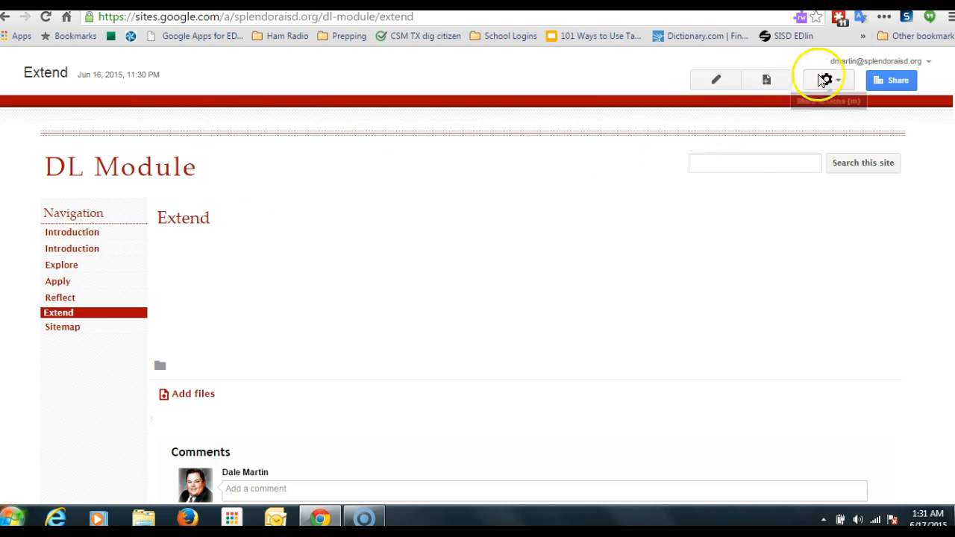
Step: Reopen the sidebar navigation settings, delete the duplicate Introduction entry, save, and close the layout editor
{"action": "left_click", "coordinate": [817, 79]}
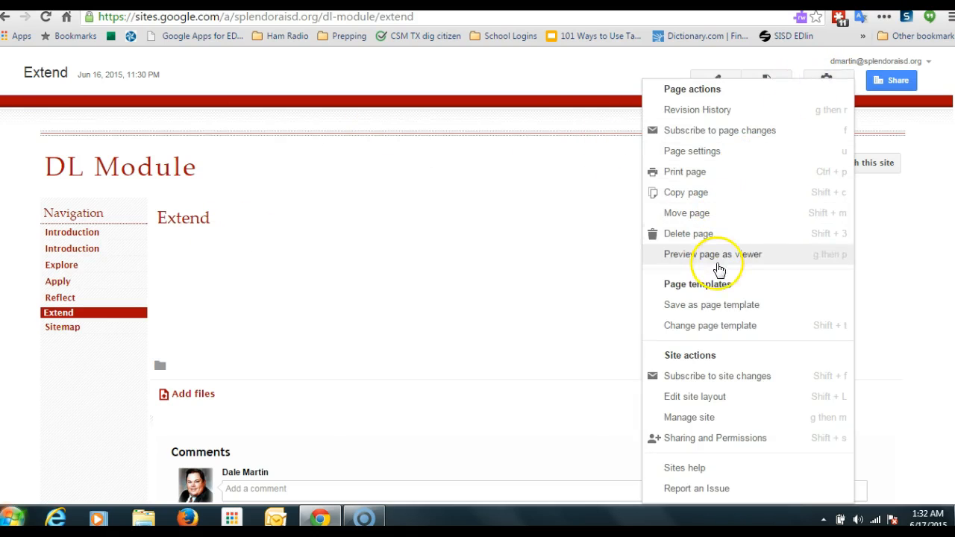
{"action": "left_click", "coordinate": [701, 398]}
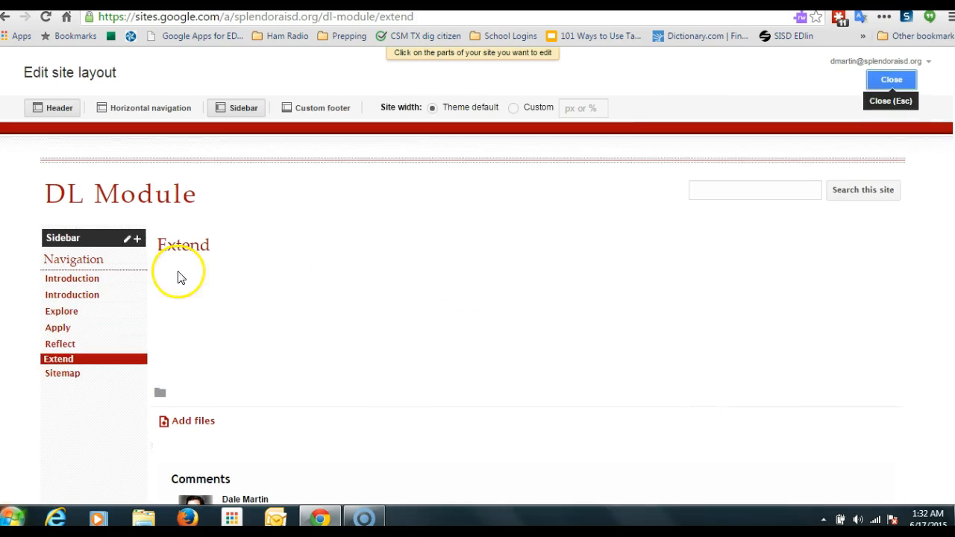
{"action": "left_click", "coordinate": [69, 258]}
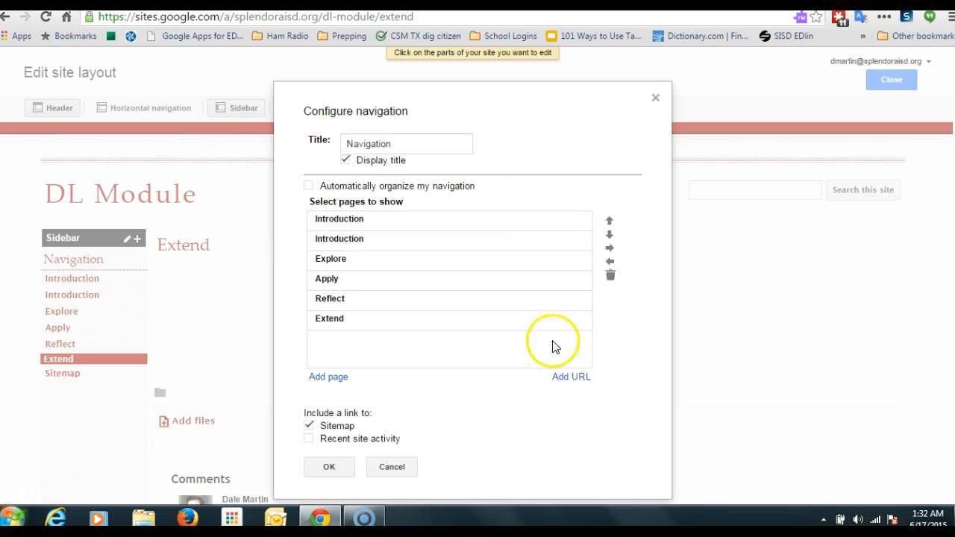
{"action": "left_click", "coordinate": [415, 246]}
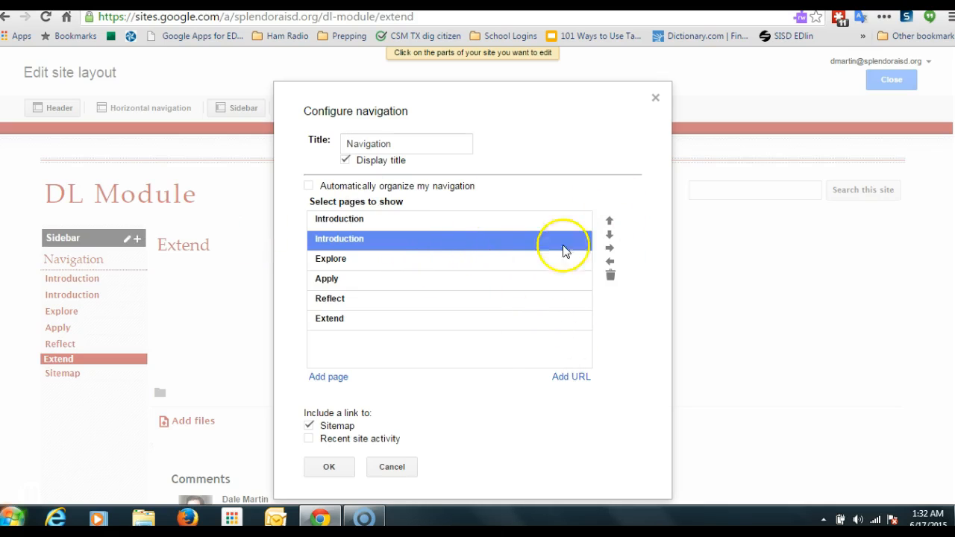
{"action": "left_click", "coordinate": [610, 277]}
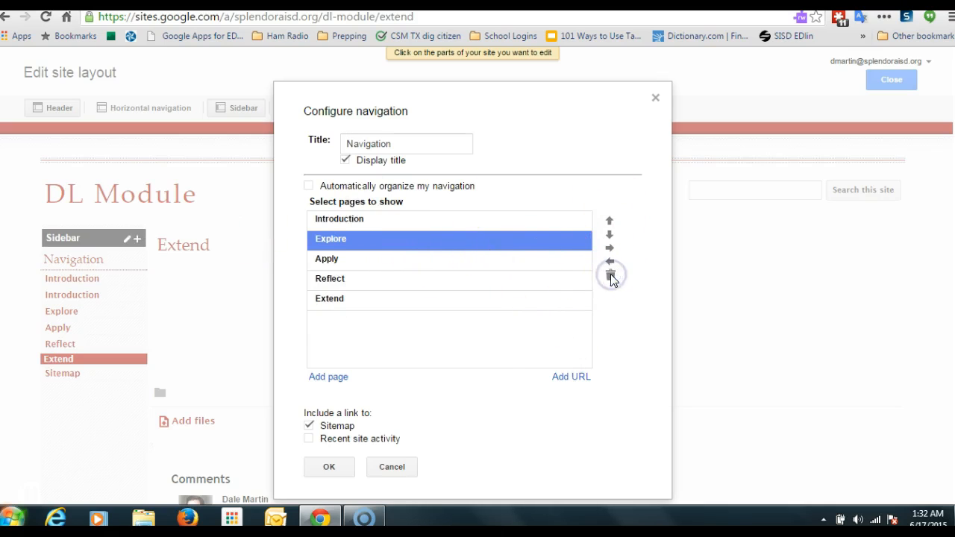
{"action": "left_click", "coordinate": [341, 469]}
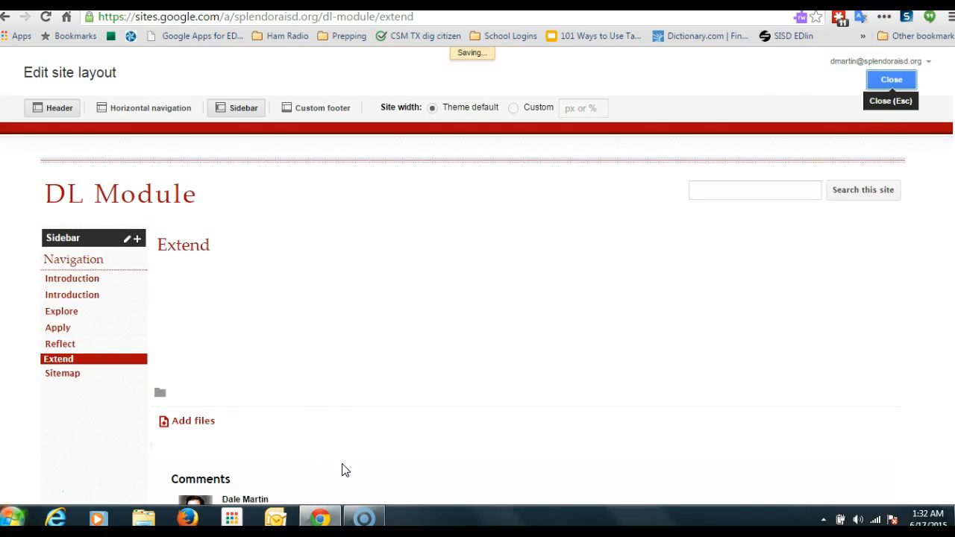
{"action": "left_click", "coordinate": [893, 81]}
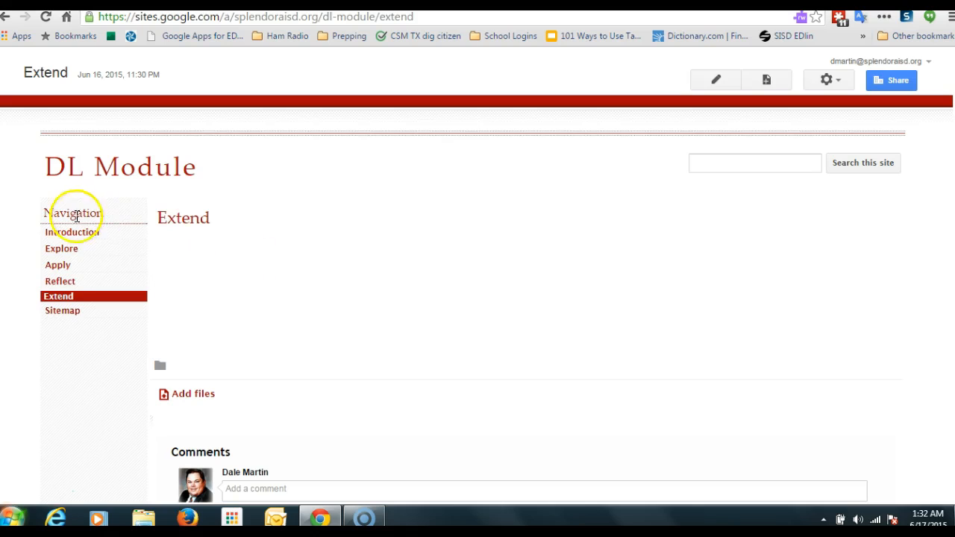
Step: Open the Reflect and Apply pages from the sidebar navigation to check the links
{"action": "left_click", "coordinate": [64, 281]}
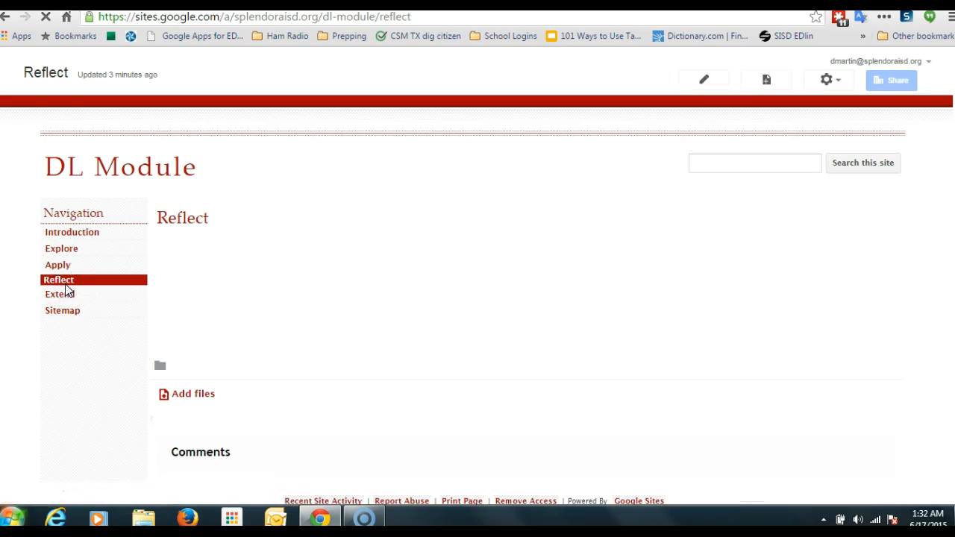
{"action": "left_click", "coordinate": [59, 264]}
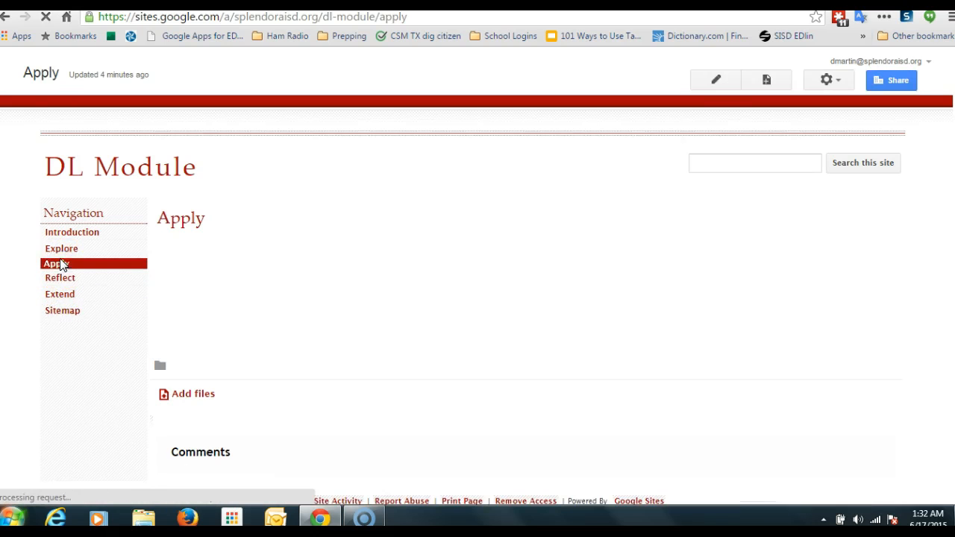
Step: Open the Explore and Introduction pages from the sidebar navigation to check the links
{"action": "left_click", "coordinate": [63, 248]}
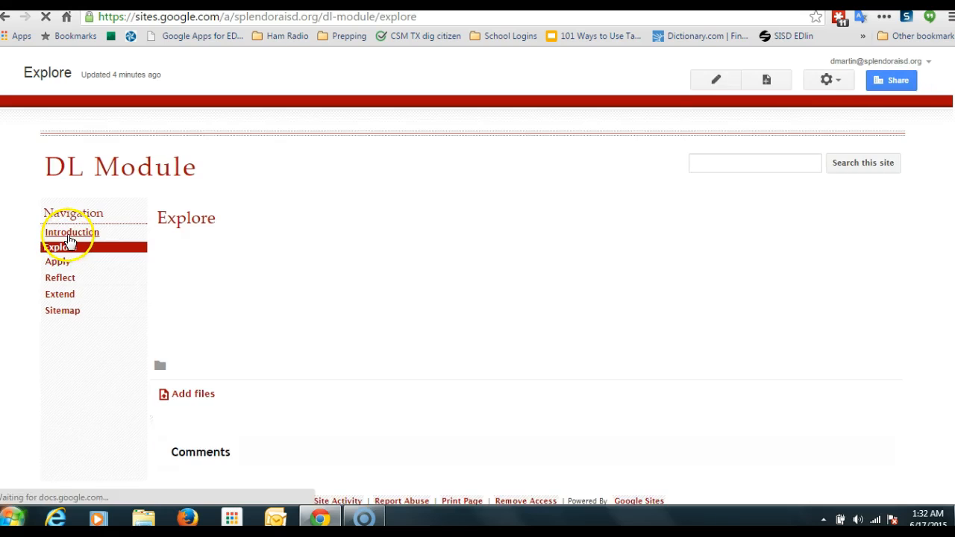
{"action": "left_click", "coordinate": [68, 234]}
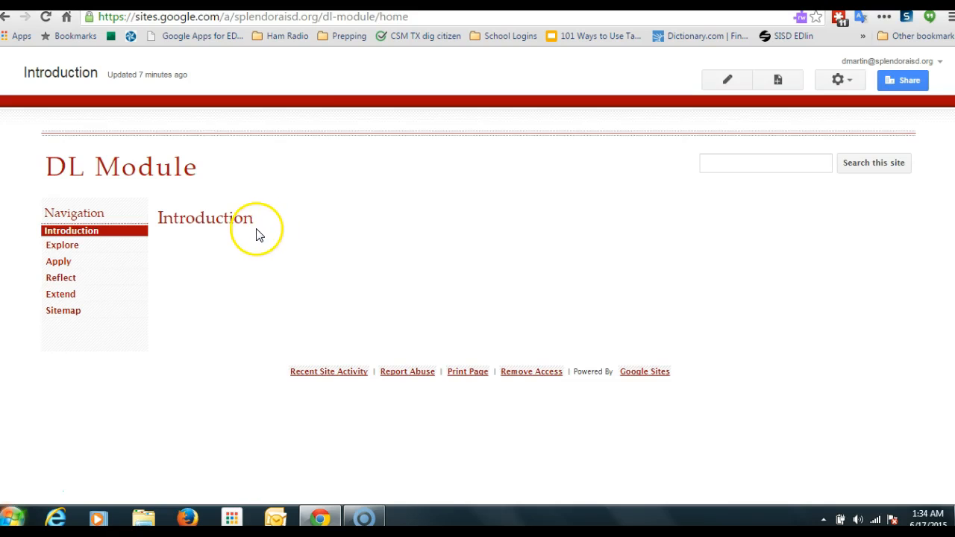
{"action": "left_click", "coordinate": [729, 82]}
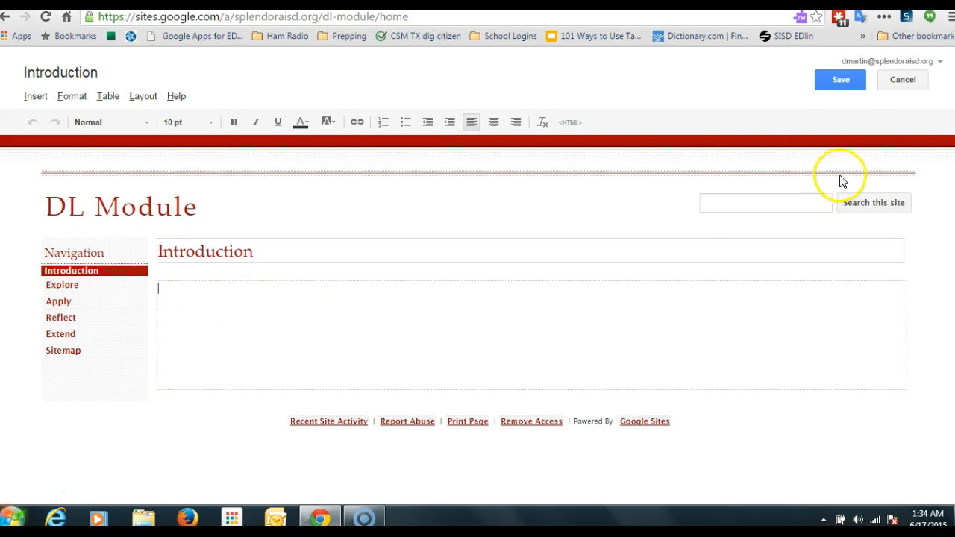
{"action": "left_click", "coordinate": [888, 84]}
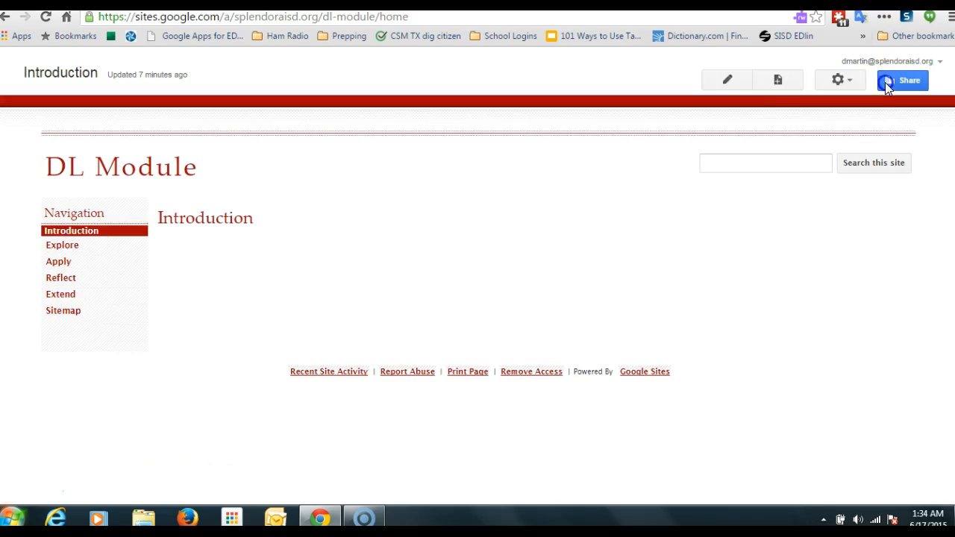
Step: Edit the Introduction page and write 'Put objectives, goals, reasons and motivation for learning about this topic here.' in the body
{"action": "left_click", "coordinate": [727, 81]}
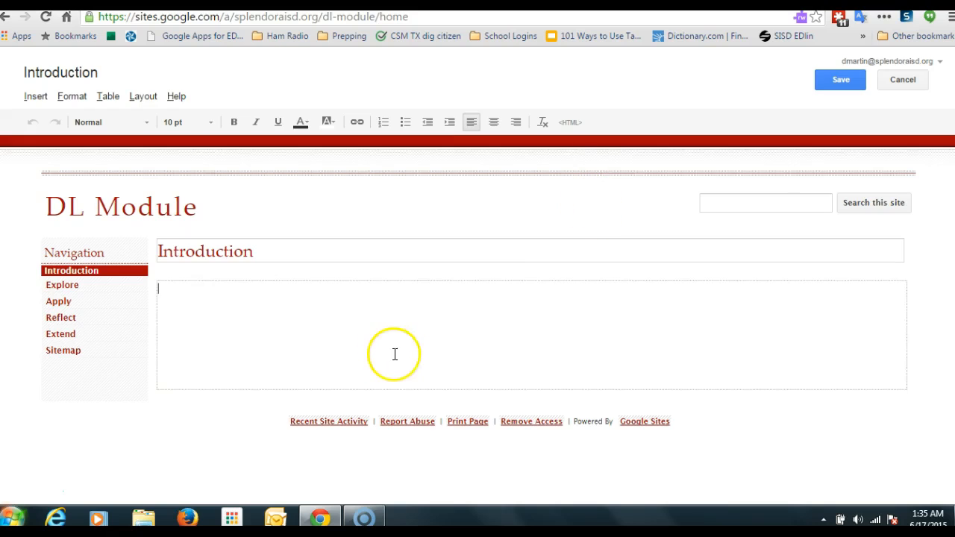
{"action": "left_click", "coordinate": [180, 289]}
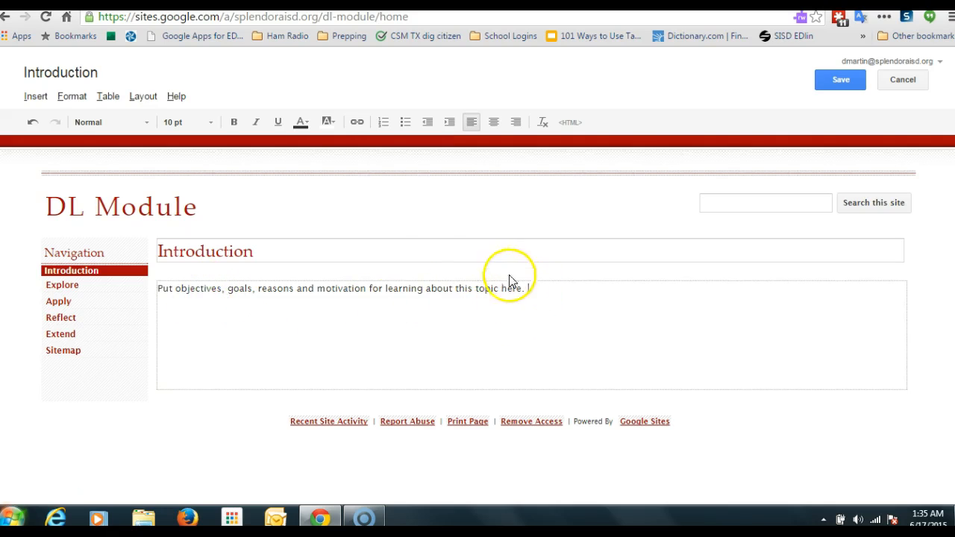
{"action": "left_click", "coordinate": [335, 128]}
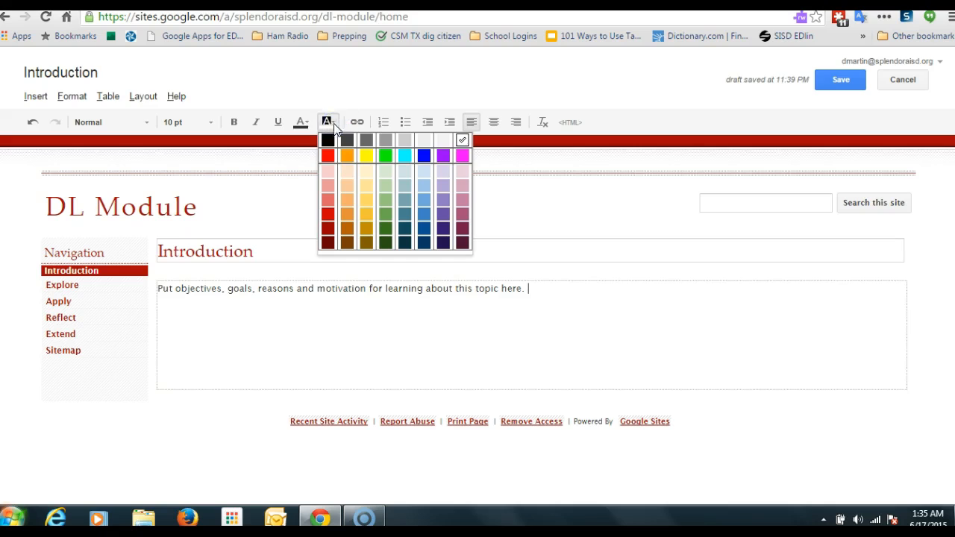
{"action": "left_click", "coordinate": [302, 122]}
{"action": "left_click", "coordinate": [322, 122]}
{"action": "left_click", "coordinate": [301, 122]}
{"action": "left_click", "coordinate": [301, 122]}
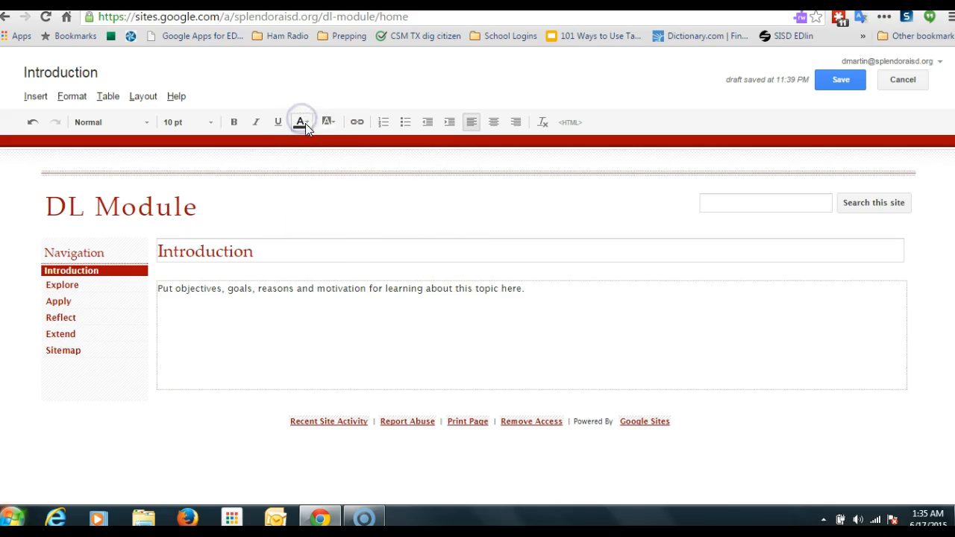
{"action": "left_click", "coordinate": [307, 122]}
{"action": "left_click", "coordinate": [270, 191]}
{"action": "left_click", "coordinate": [35, 96]}
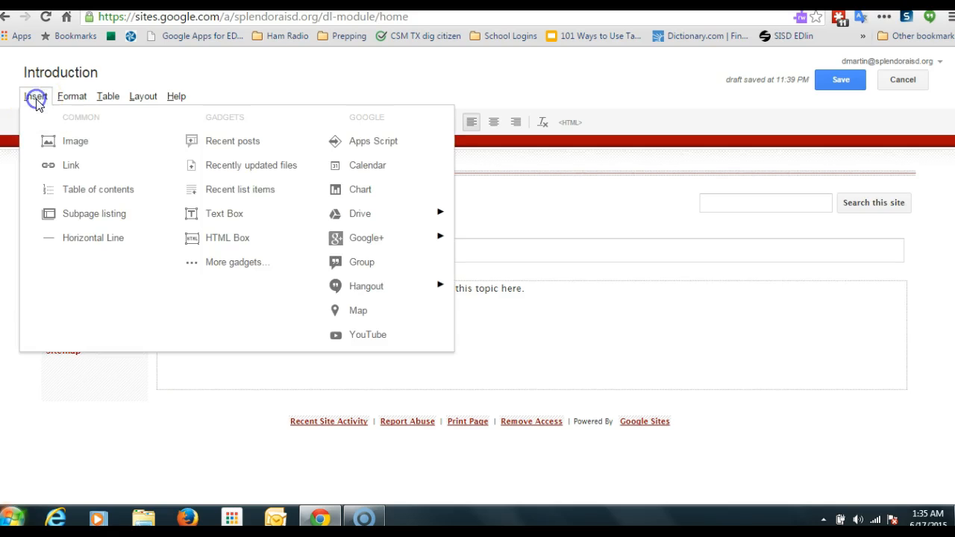
{"action": "left_click", "coordinate": [108, 97]}
{"action": "left_click", "coordinate": [45, 98]}
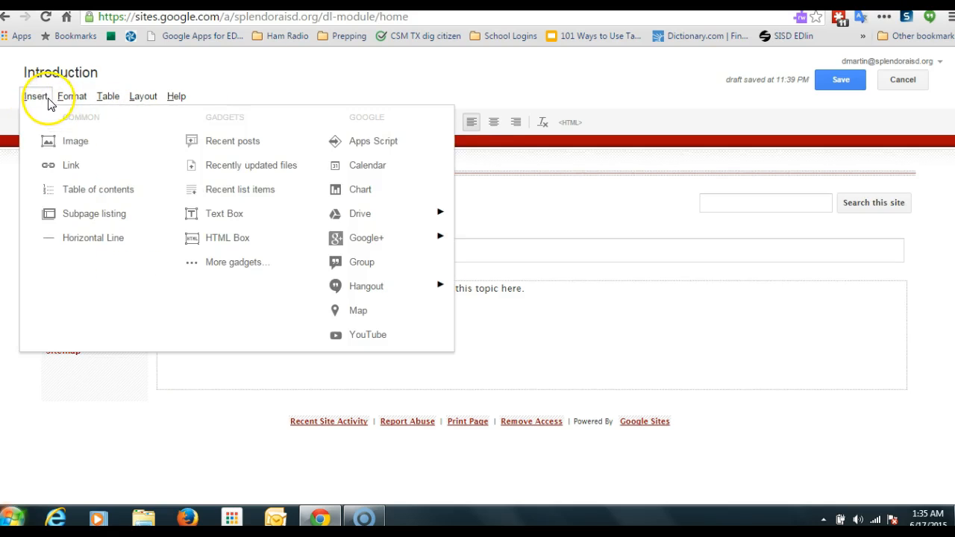
{"action": "mouse_move", "coordinate": [362, 222]}
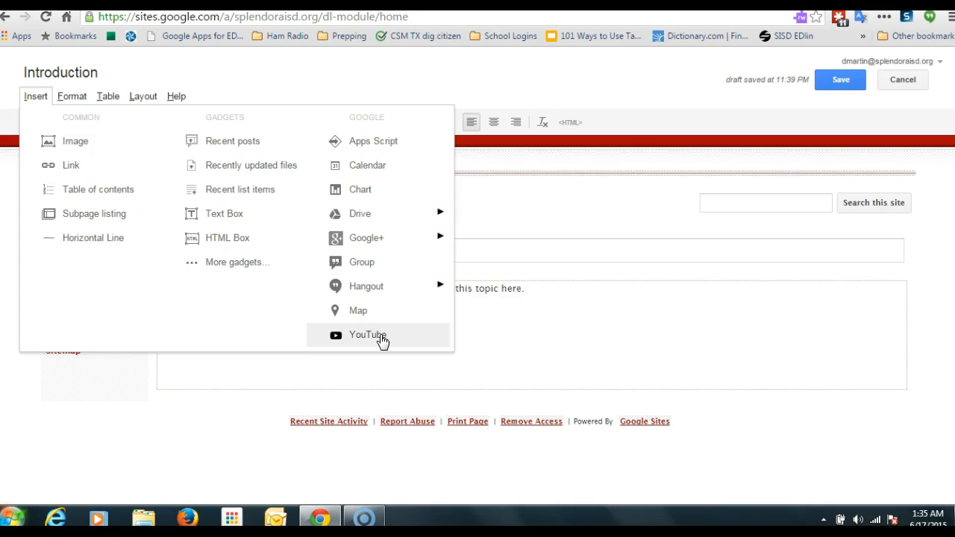
{"action": "left_click", "coordinate": [514, 339]}
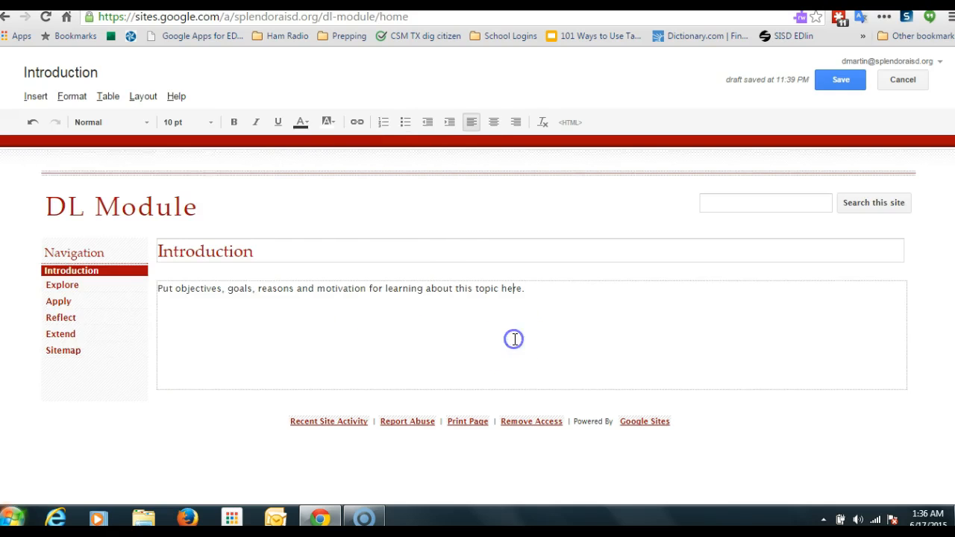
Step: Start a new line below the introduction text and open the Insert YouTube Video dialog
{"action": "left_click", "coordinate": [533, 290]}
{"action": "left_click", "coordinate": [545, 291]}
{"action": "key", "text": "Return"}
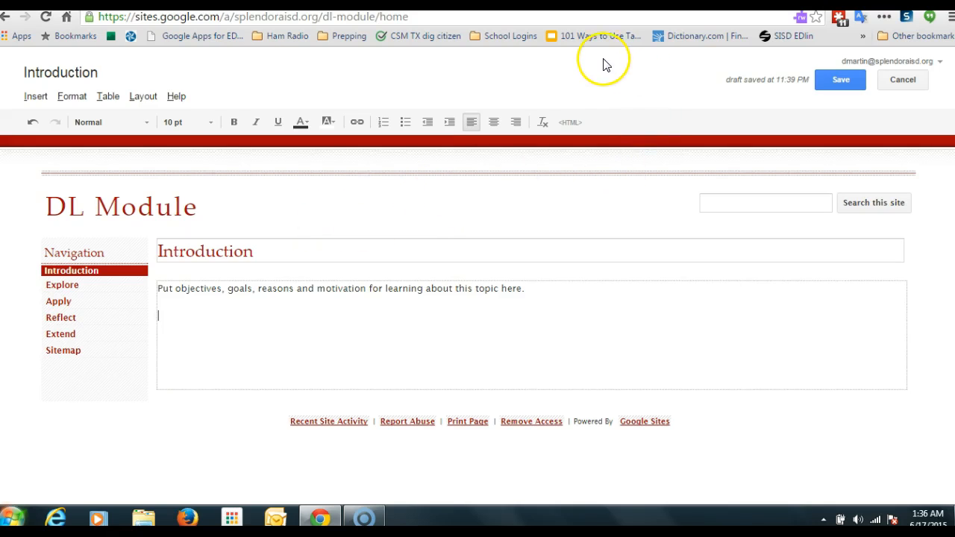
{"action": "left_click", "coordinate": [30, 96]}
{"action": "left_click", "coordinate": [147, 100]}
{"action": "left_click", "coordinate": [38, 98]}
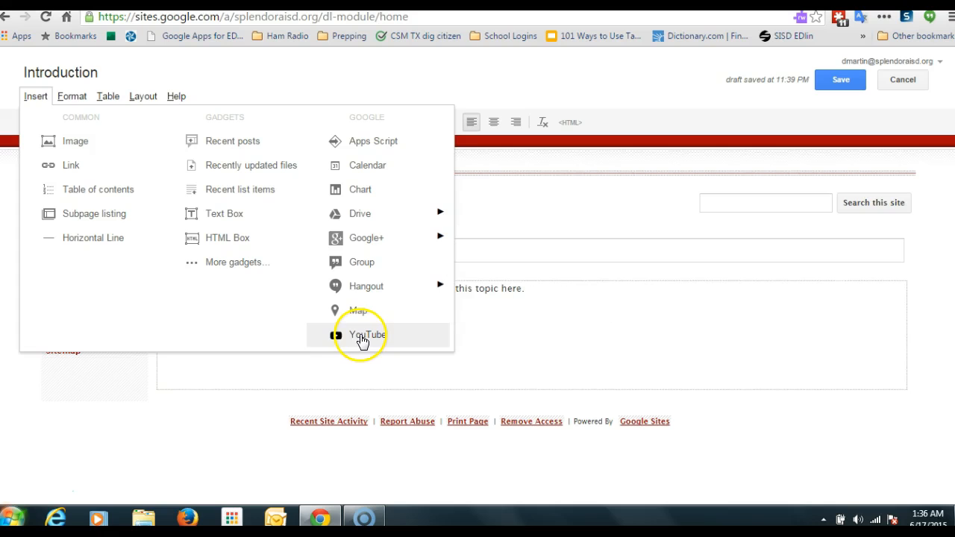
{"action": "left_click", "coordinate": [365, 335]}
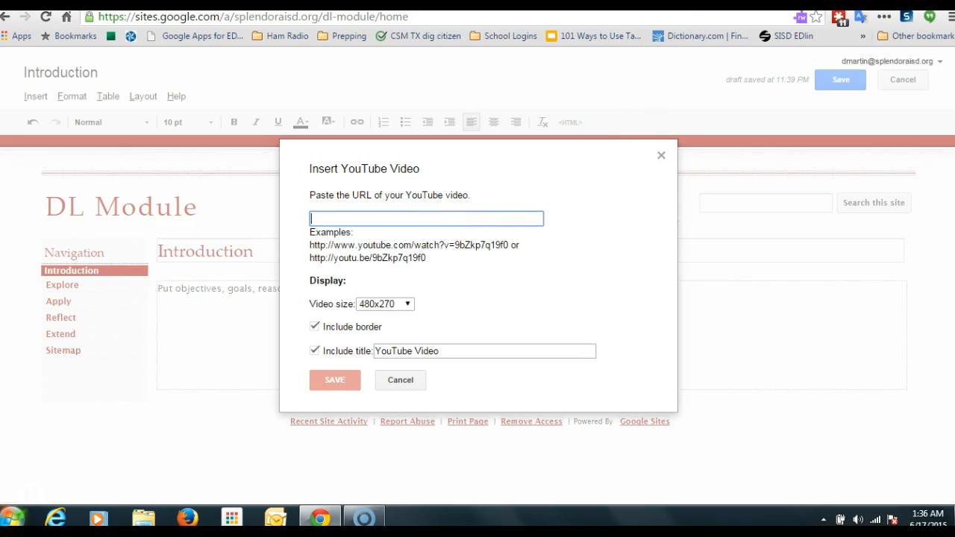
Step: Switch to the YouTube tab and open the 'Creating Artifact Submission using Google Forms' video from the channel page
{"action": "left_click", "coordinate": [667, 5]}
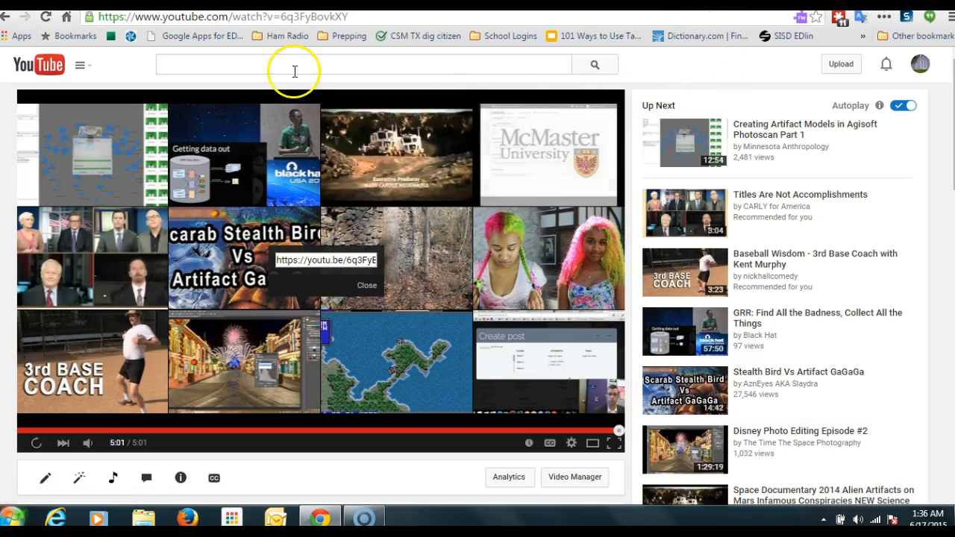
{"action": "scroll", "coordinate": [207, 100], "scroll_direction": "down", "scroll_amount": 5}
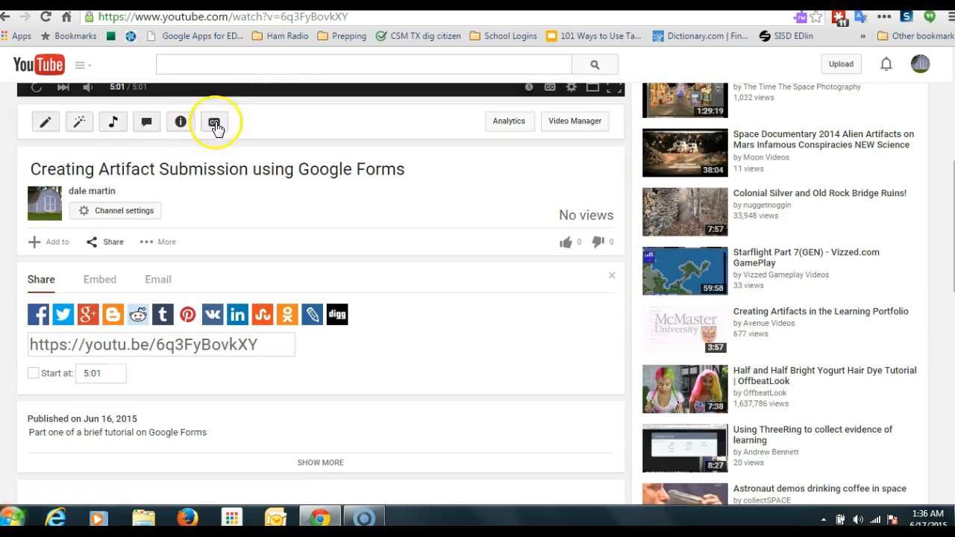
{"action": "left_click", "coordinate": [46, 200]}
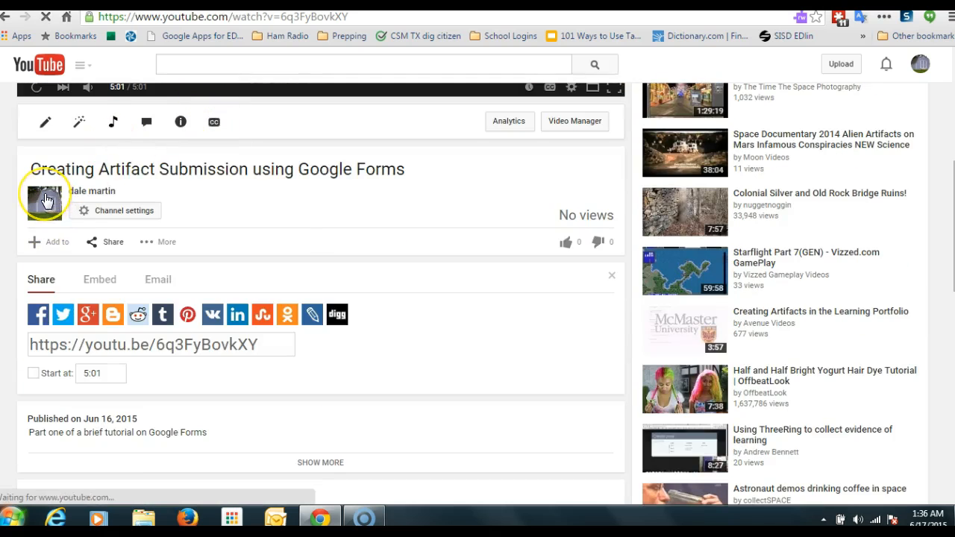
{"action": "mouse_move", "coordinate": [45, 200]}
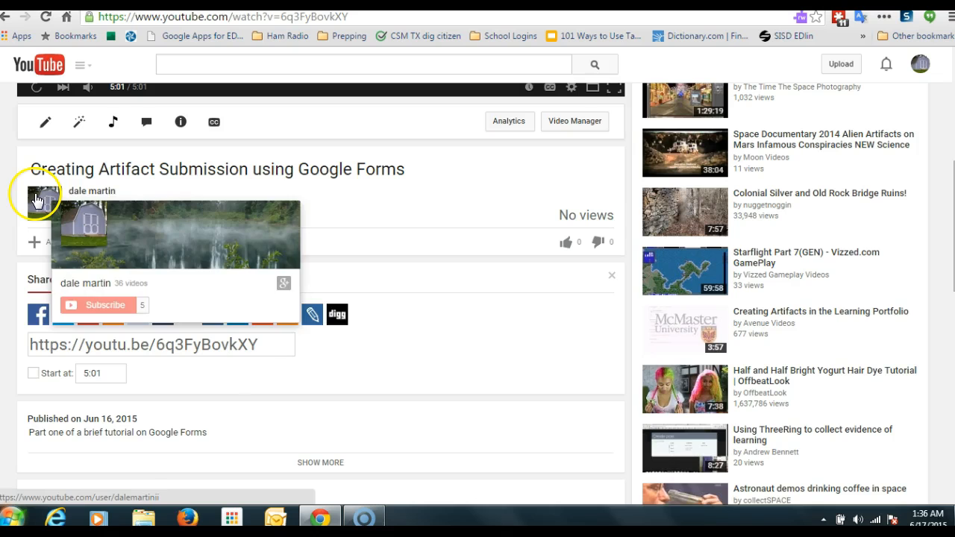
{"action": "left_click", "coordinate": [35, 200]}
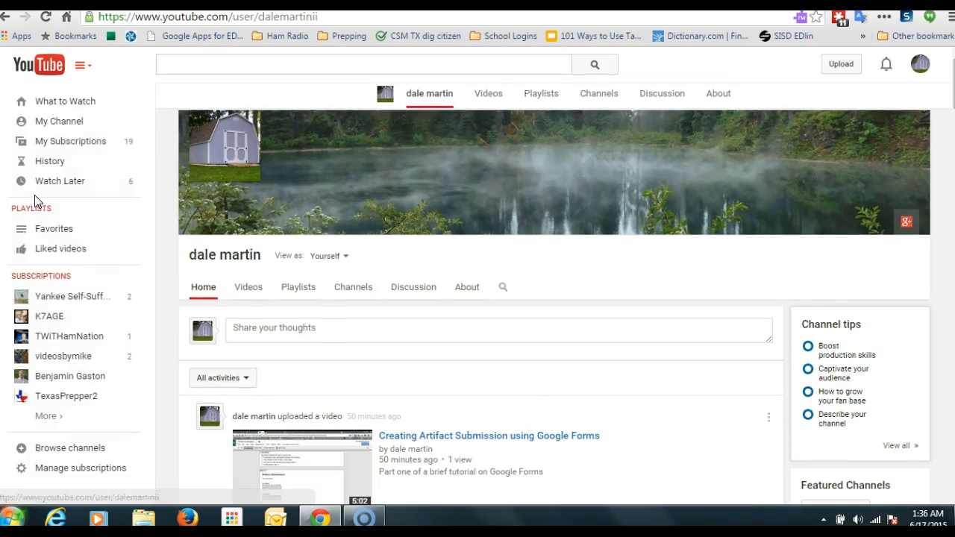
{"action": "scroll", "coordinate": [481, 243], "scroll_direction": "down", "scroll_amount": 2}
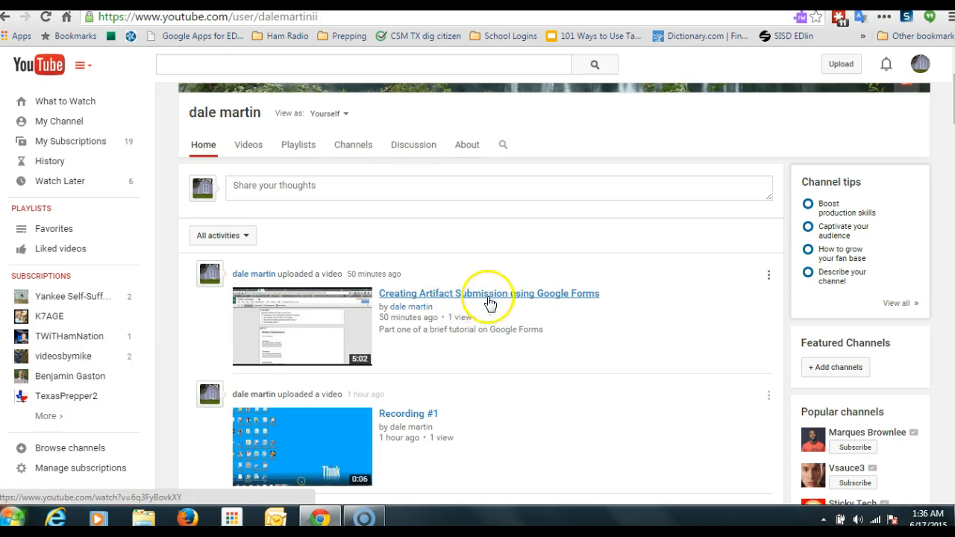
{"action": "right_click", "coordinate": [317, 320]}
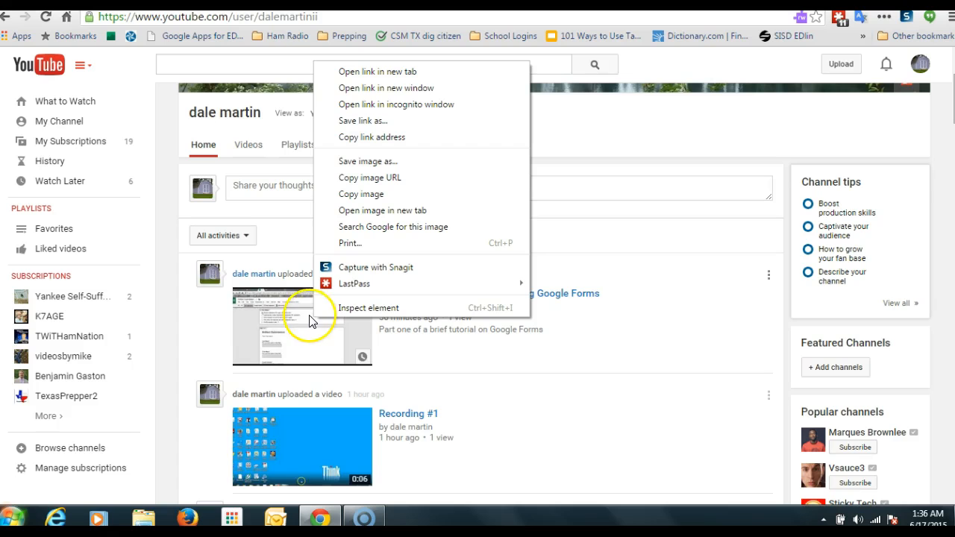
{"action": "left_click", "coordinate": [312, 334]}
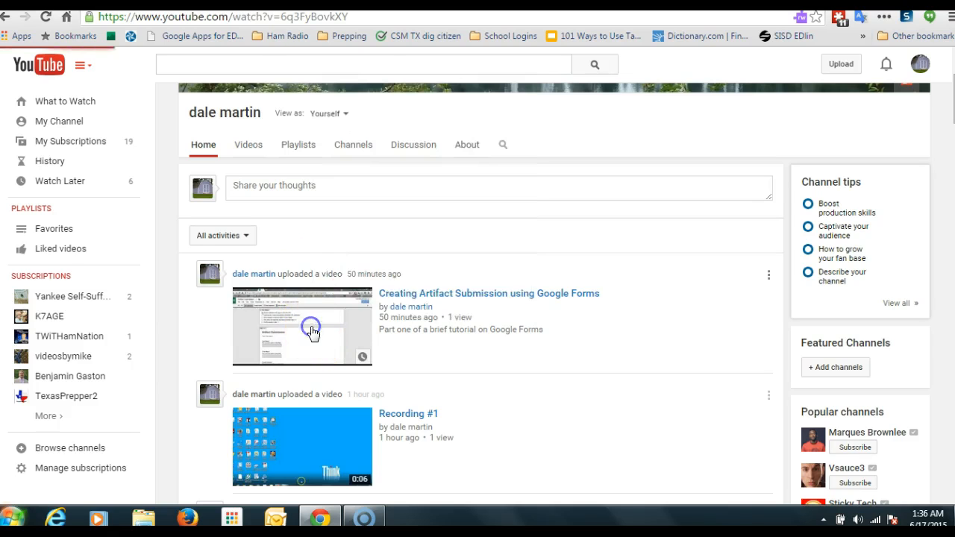
{"action": "left_click", "coordinate": [308, 325]}
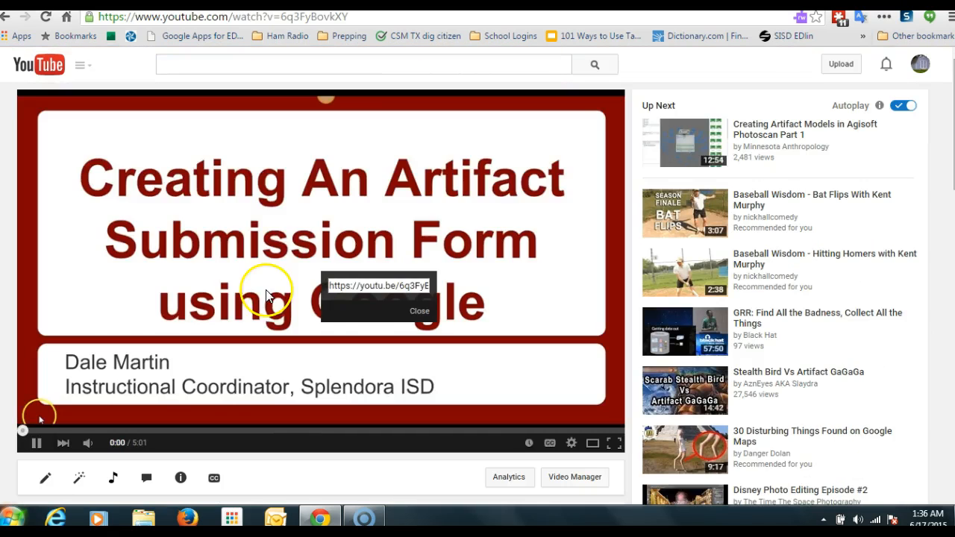
Step: Get the video's short URL from the player and copy it
{"action": "right_click", "coordinate": [290, 192]}
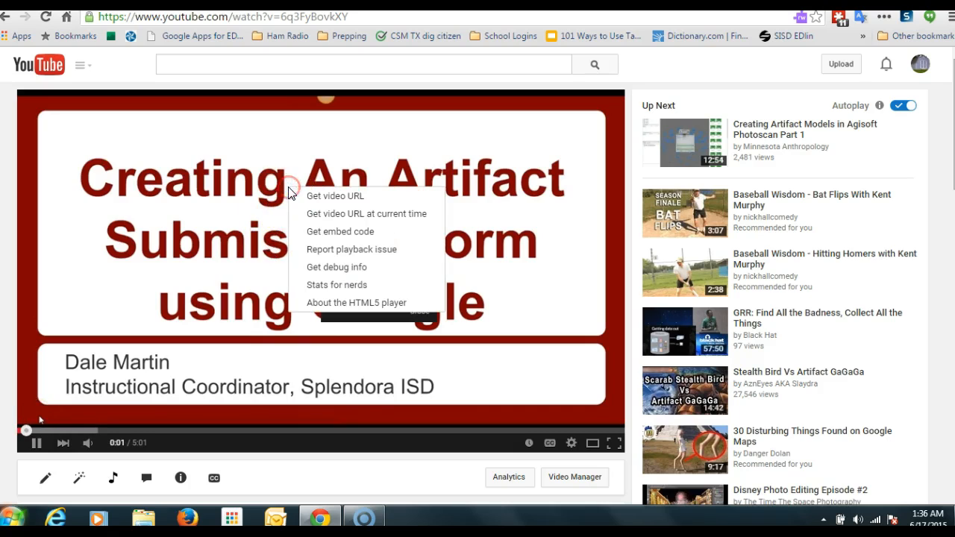
{"action": "left_click", "coordinate": [324, 195]}
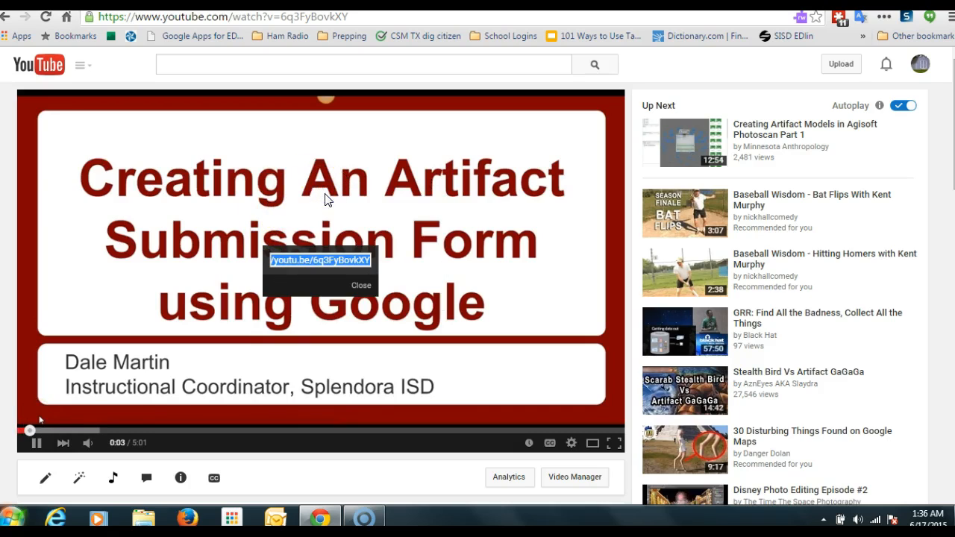
{"action": "left_click", "coordinate": [342, 255]}
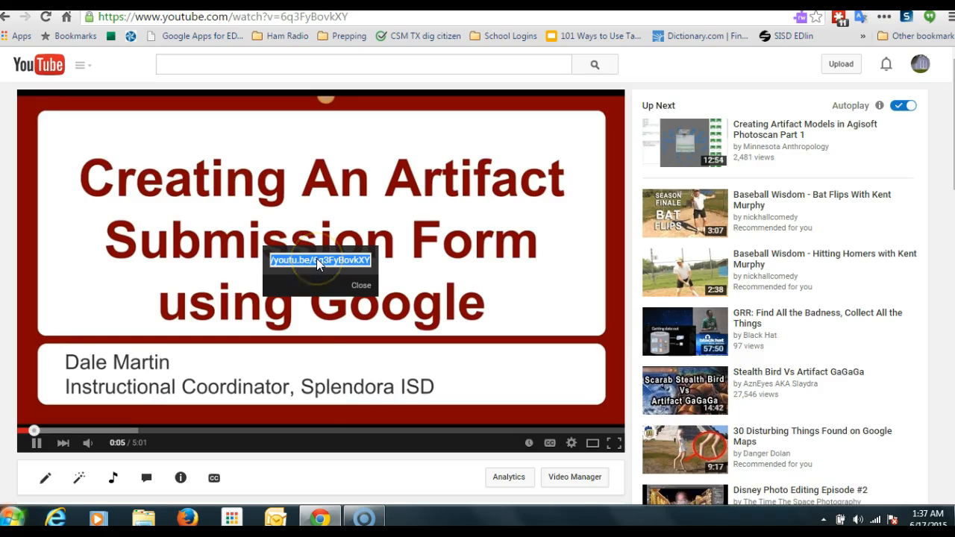
{"action": "right_click", "coordinate": [316, 258]}
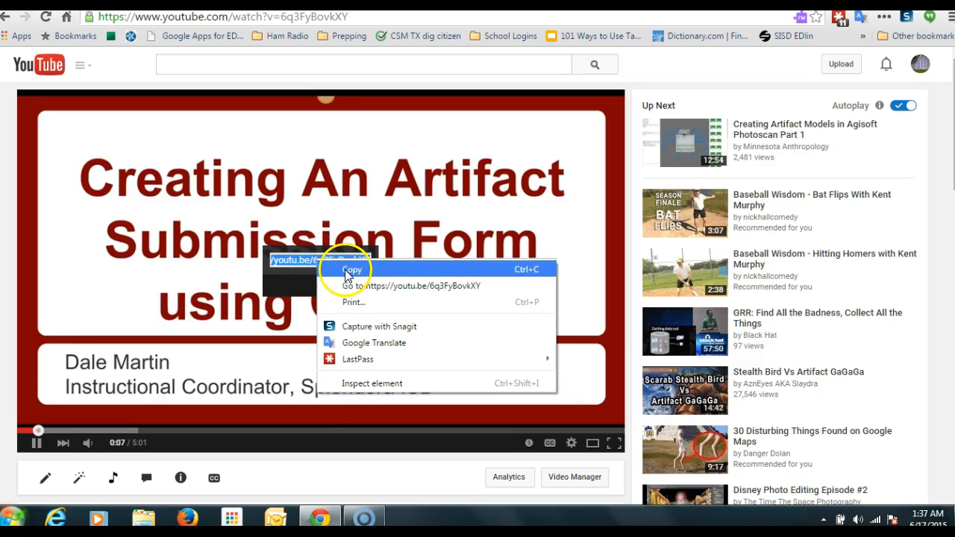
{"action": "left_click", "coordinate": [346, 272]}
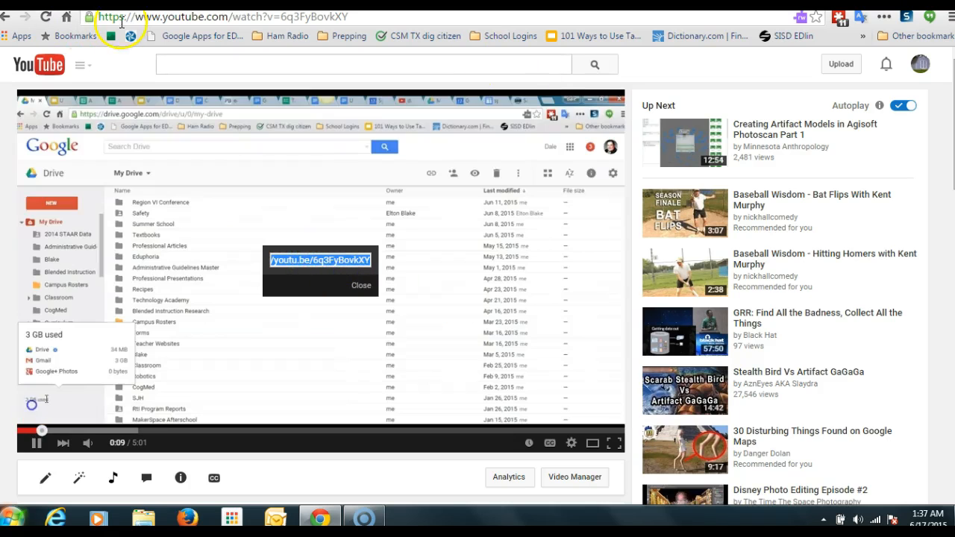
Step: Return to the site editor, paste the copied URL into the YouTube video dialog, and insert the video
{"action": "left_click", "coordinate": [36, 442]}
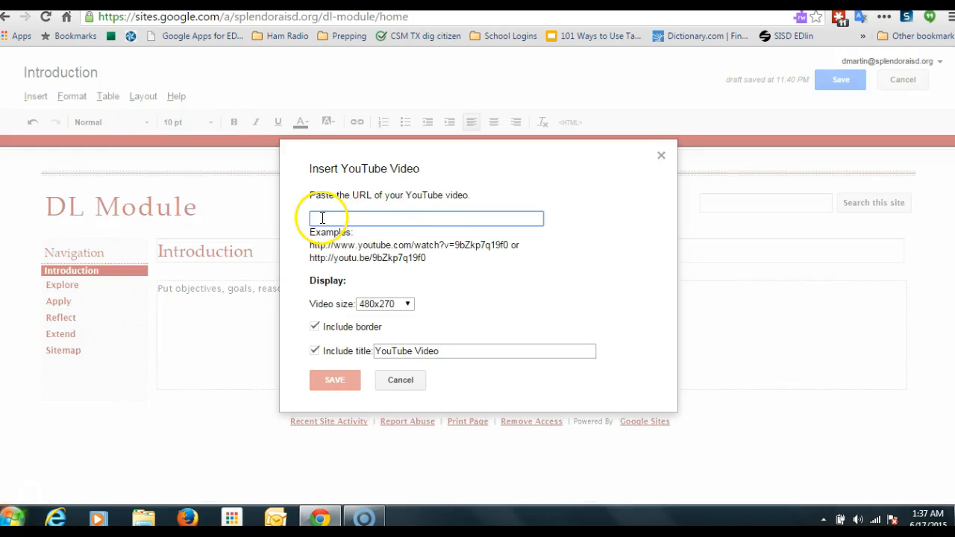
{"action": "right_click", "coordinate": [321, 217]}
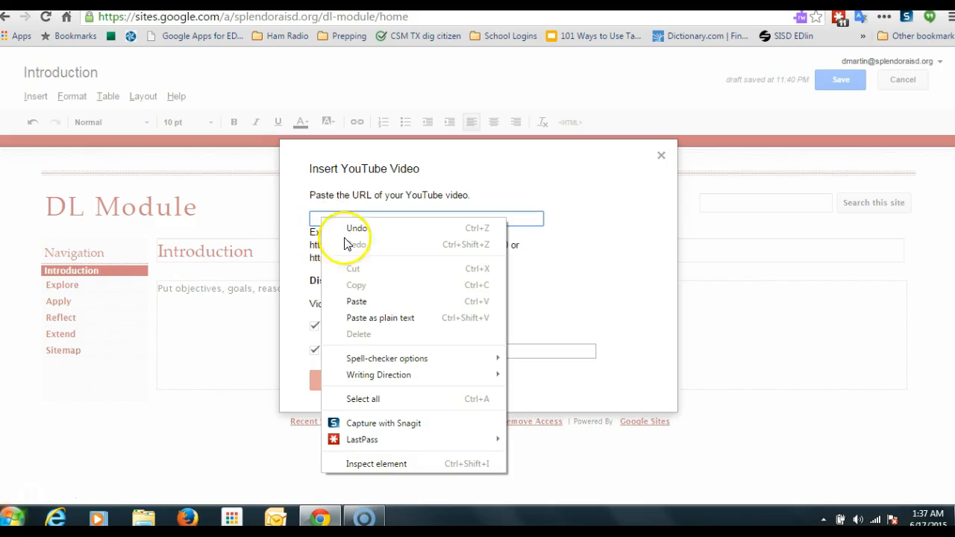
{"action": "left_click", "coordinate": [358, 302]}
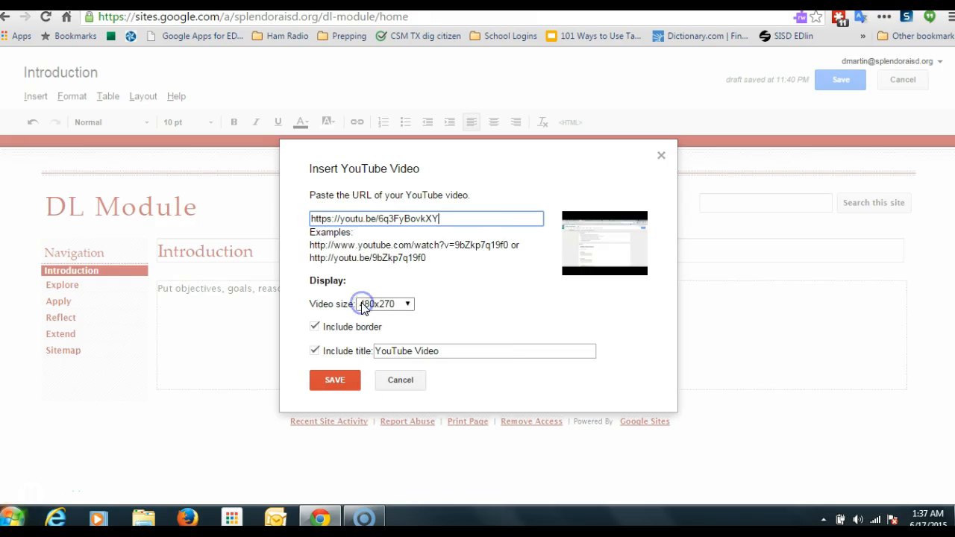
{"action": "left_click", "coordinate": [329, 380]}
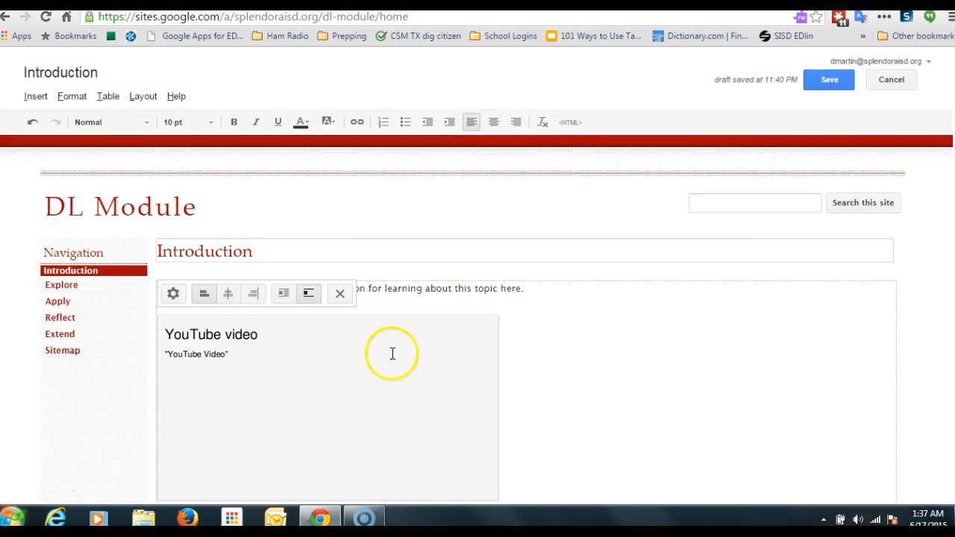
{"action": "scroll", "coordinate": [538, 352], "scroll_direction": "down", "scroll_amount": 1}
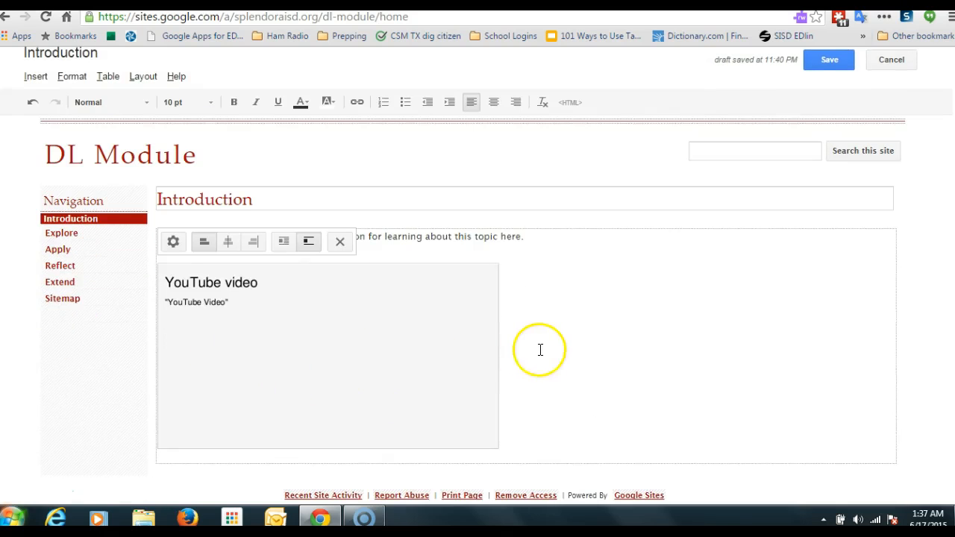
Step: Center the YouTube video on the page and save the Introduction page
{"action": "left_click", "coordinate": [227, 243]}
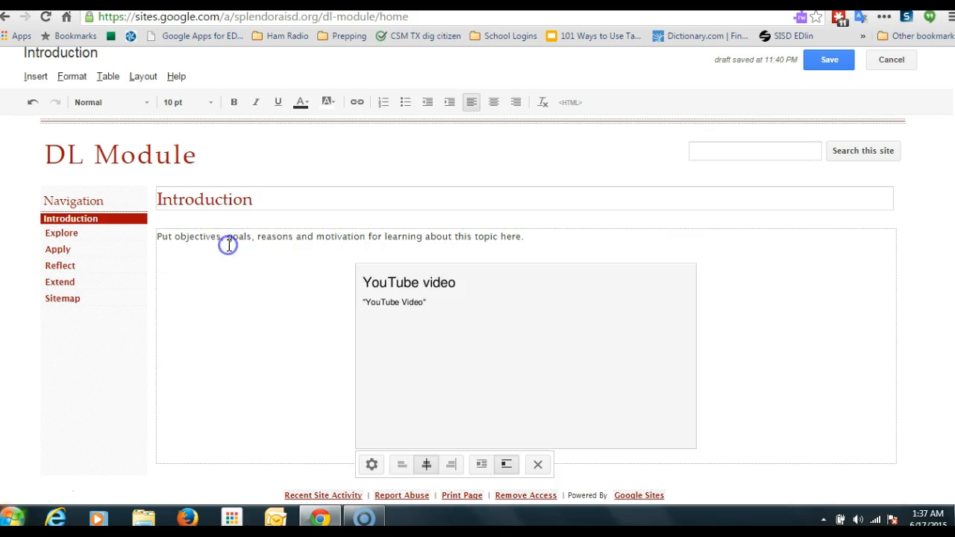
{"action": "left_click", "coordinate": [829, 60]}
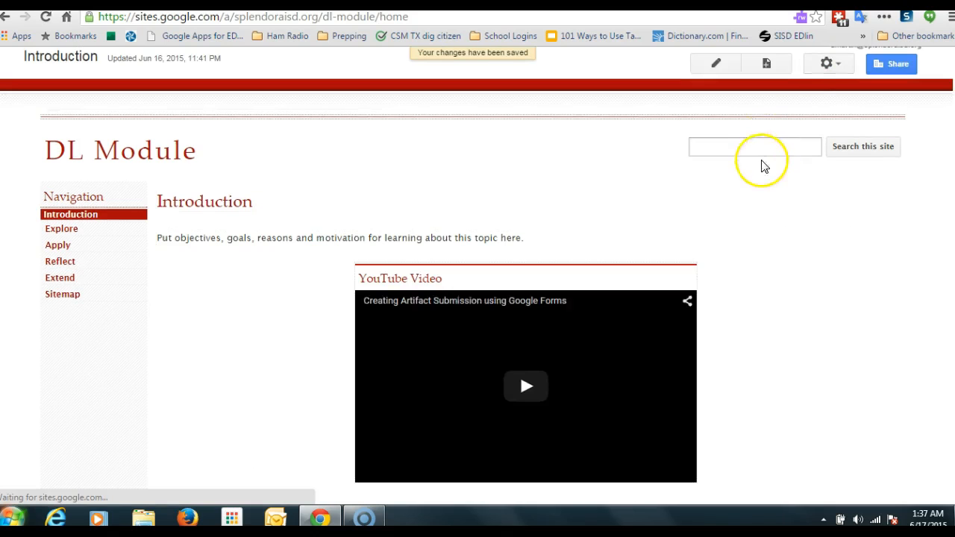
{"action": "scroll", "coordinate": [700, 186], "scroll_direction": "down", "scroll_amount": 1}
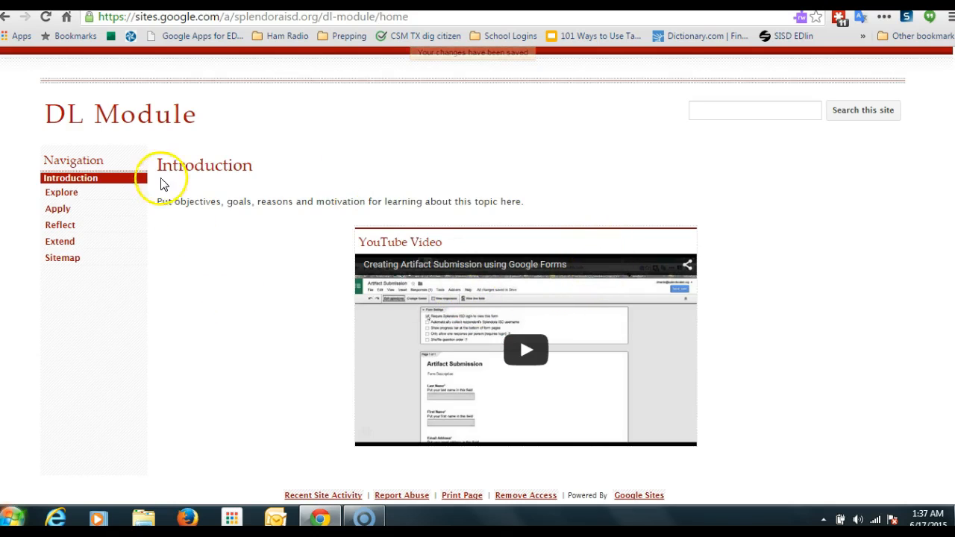
{"action": "scroll", "coordinate": [163, 183], "scroll_direction": "up", "scroll_amount": 1}
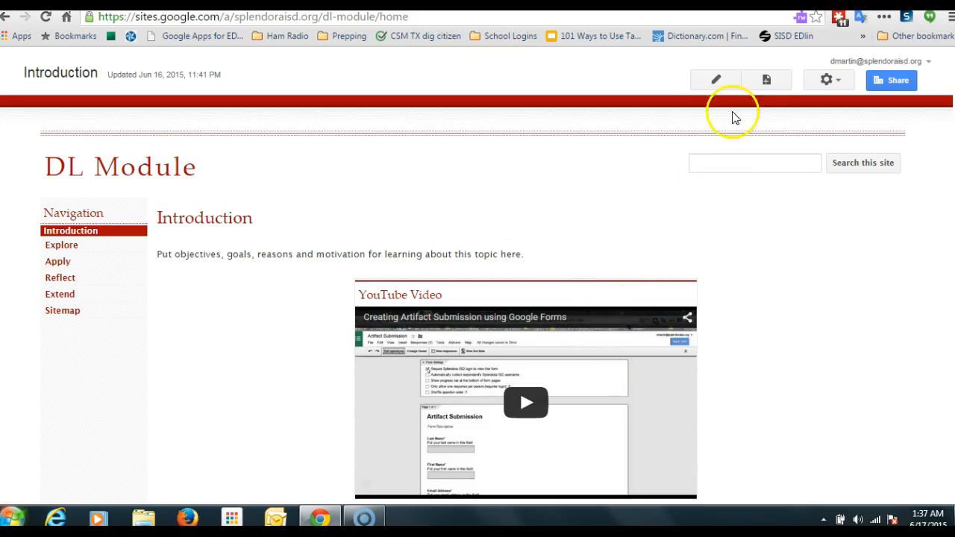
Step: Edit the page, insert the Artifact Submission Google Form from Drive at the top of the content, and save the page
{"action": "left_click", "coordinate": [718, 81]}
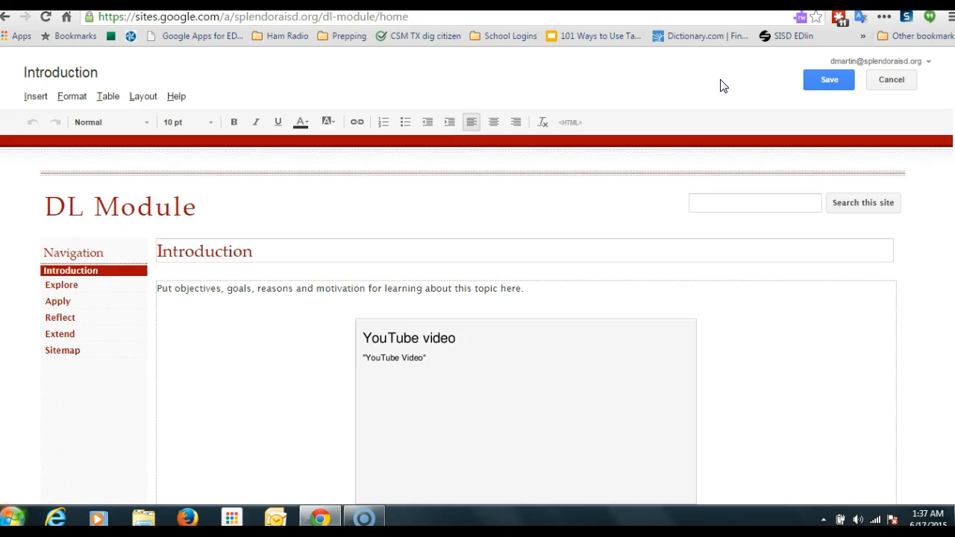
{"action": "left_click", "coordinate": [41, 103]}
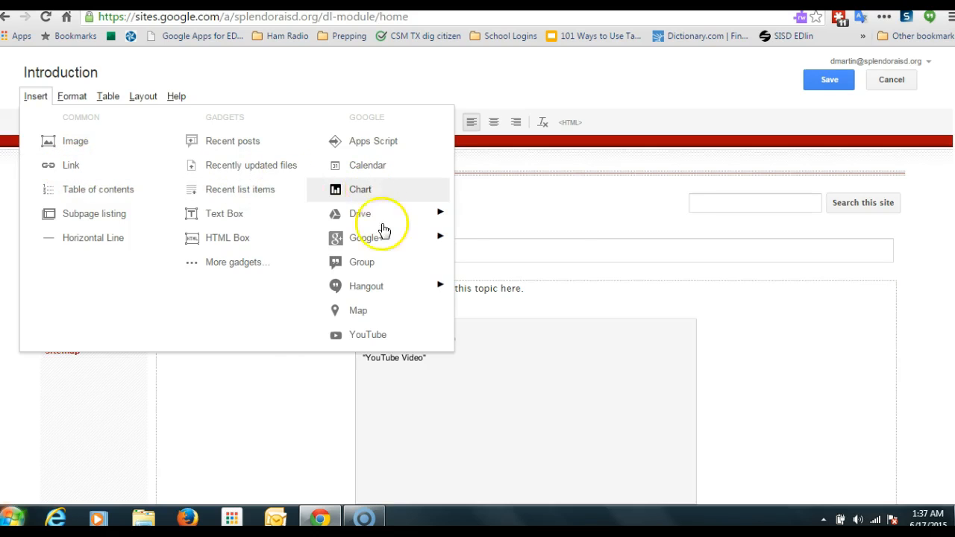
{"action": "mouse_move", "coordinate": [378, 215]}
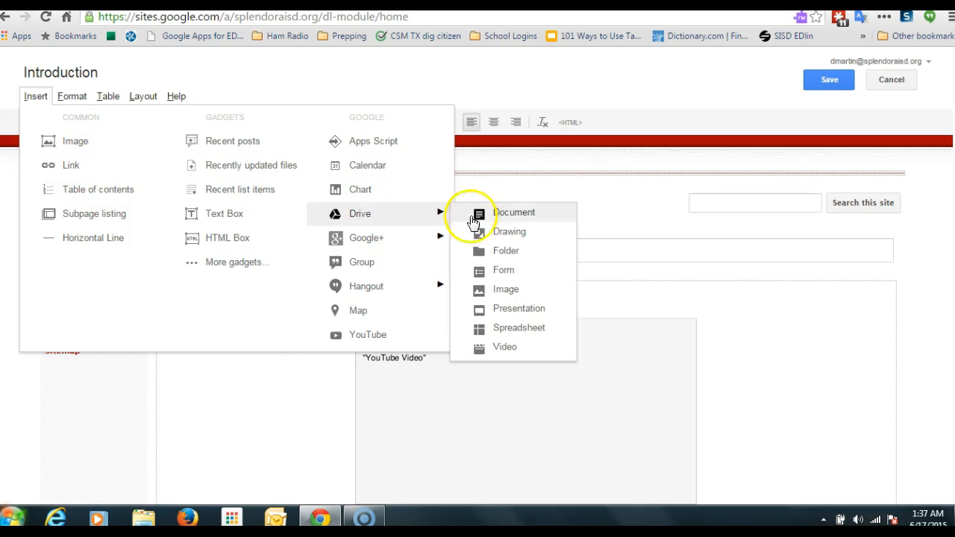
{"action": "left_click", "coordinate": [507, 277]}
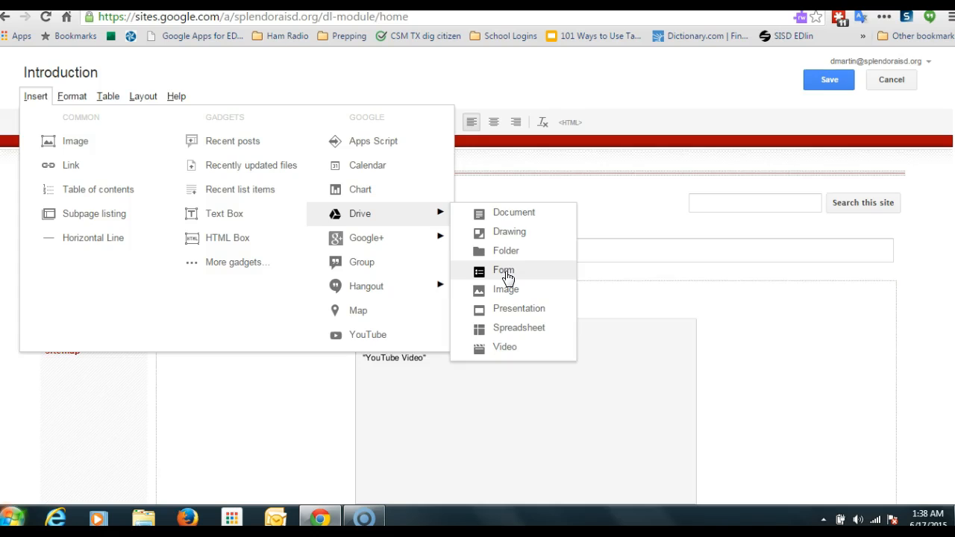
{"action": "left_click", "coordinate": [506, 277]}
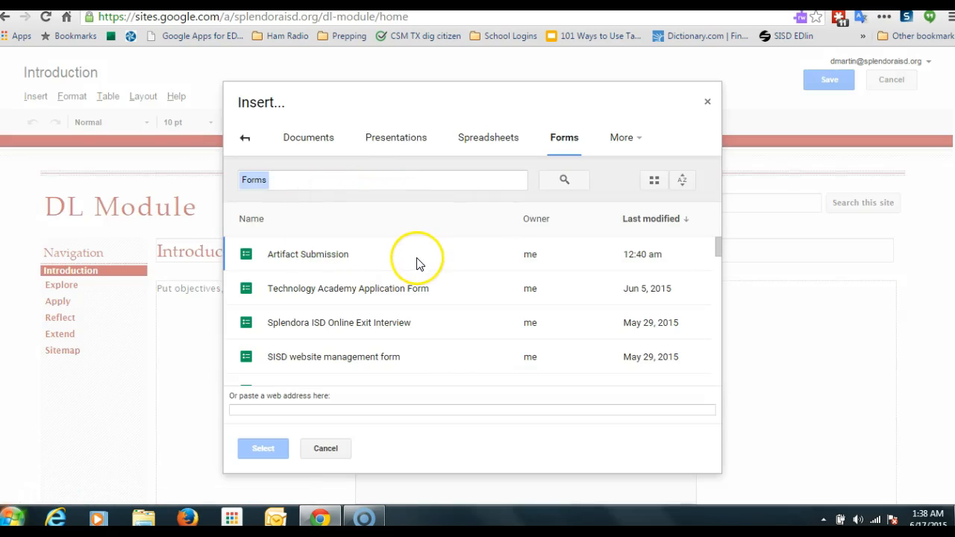
{"action": "left_click", "coordinate": [303, 261]}
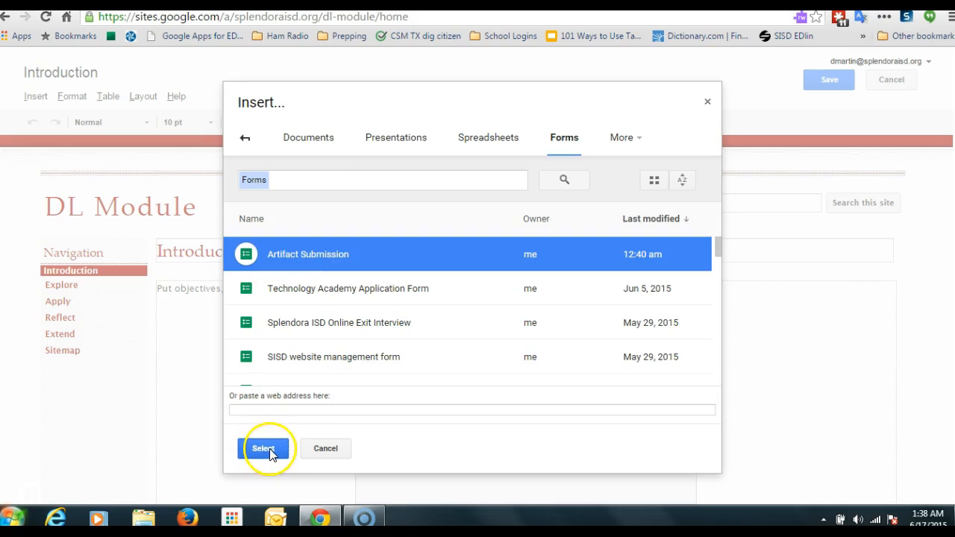
{"action": "left_click", "coordinate": [263, 448]}
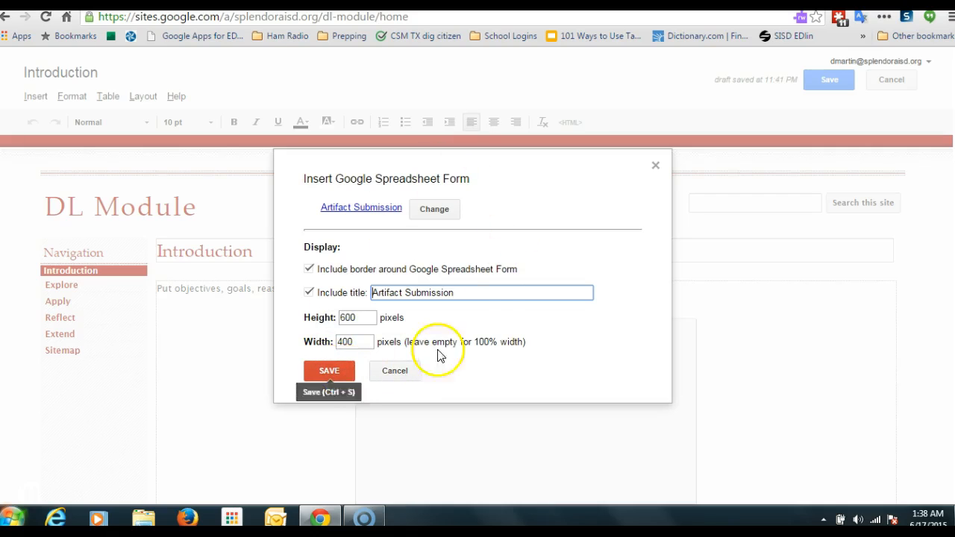
{"action": "left_click", "coordinate": [329, 371]}
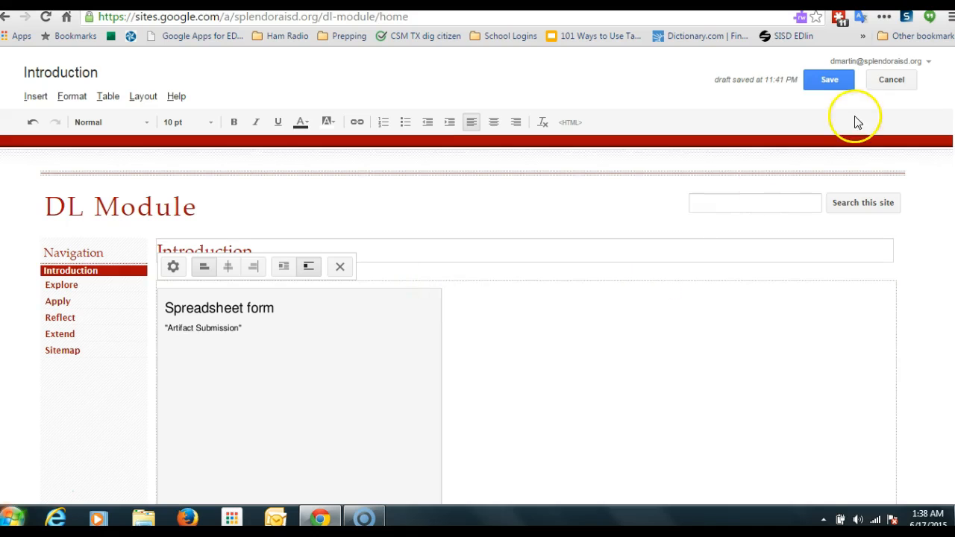
{"action": "left_click", "coordinate": [828, 82]}
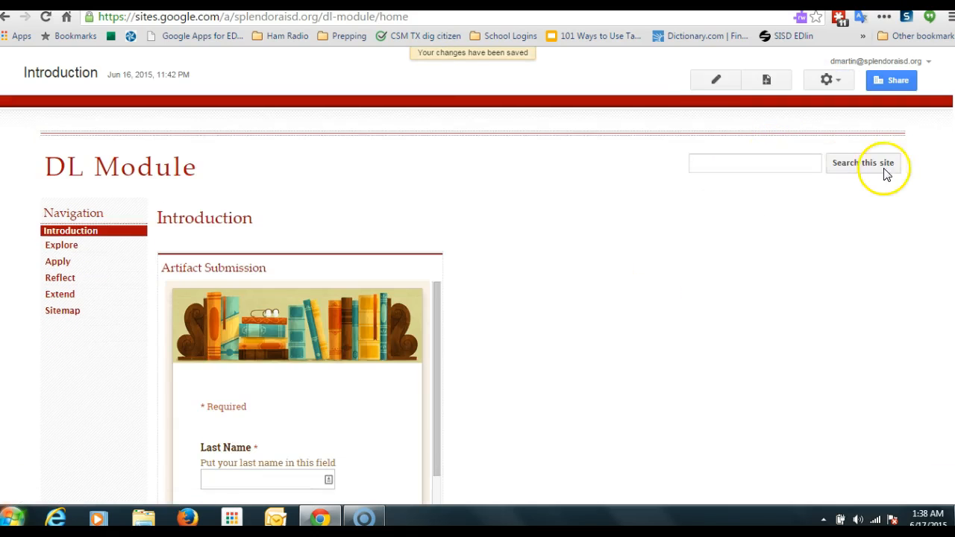
Step: Scroll through the embedded Artifact Submission form on the page and examine its fields
{"action": "scroll", "coordinate": [841, 171], "scroll_direction": "down", "scroll_amount": 4}
{"action": "scroll", "coordinate": [840, 171], "scroll_direction": "down", "scroll_amount": 1}
{"action": "scroll", "coordinate": [838, 169], "scroll_direction": "up", "scroll_amount": 2}
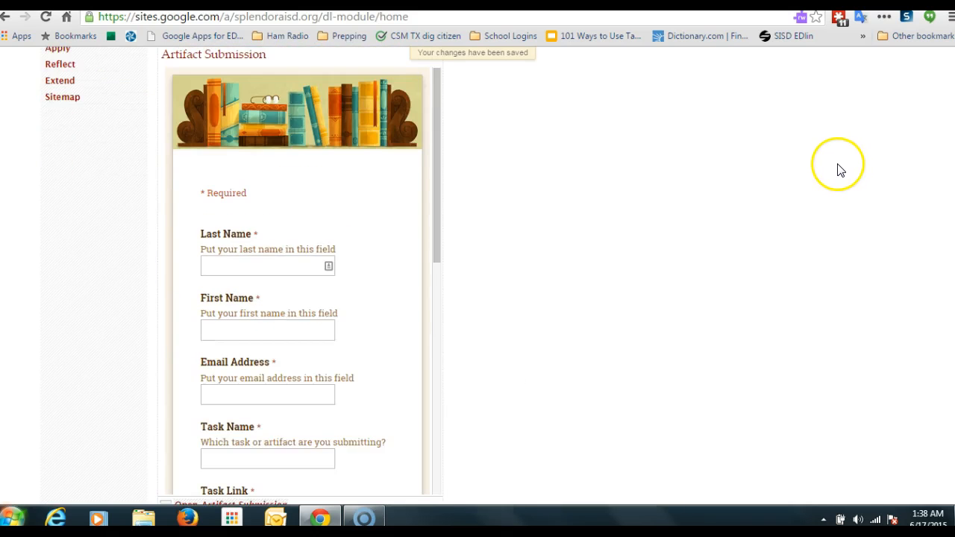
{"action": "scroll", "coordinate": [837, 170], "scroll_direction": "down", "scroll_amount": 2}
{"action": "scroll", "coordinate": [836, 170], "scroll_direction": "up", "scroll_amount": 5}
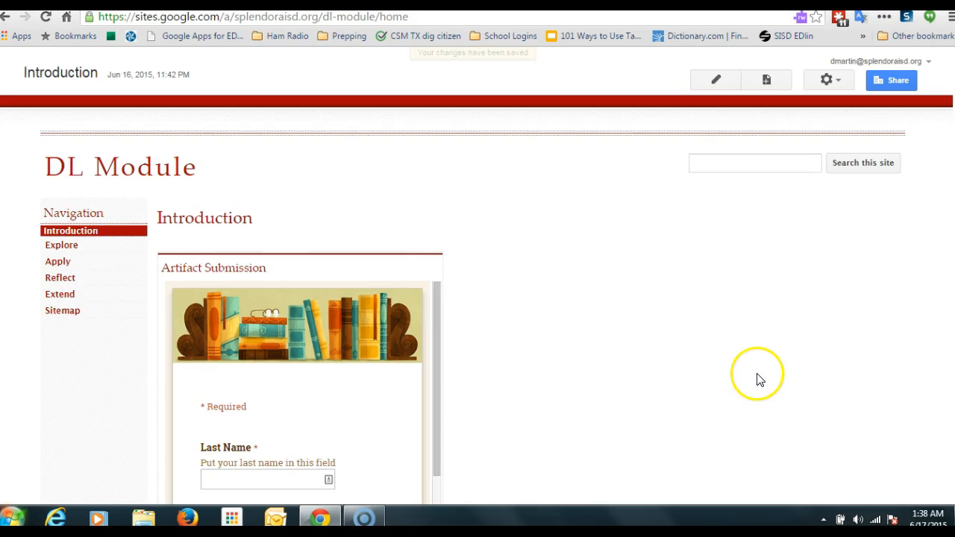
{"action": "scroll", "coordinate": [757, 377], "scroll_direction": "down", "scroll_amount": 4}
{"action": "scroll", "coordinate": [757, 378], "scroll_direction": "down", "scroll_amount": 2}
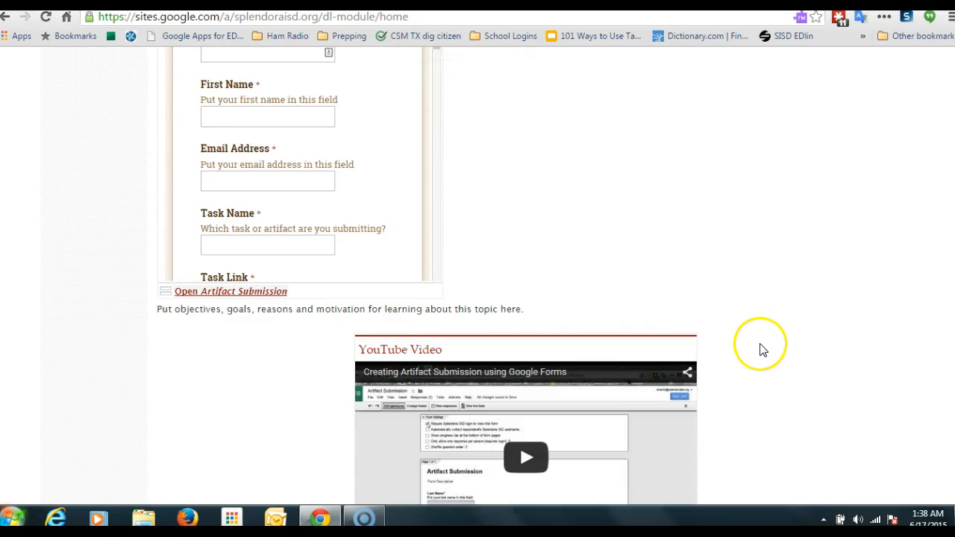
{"action": "scroll", "coordinate": [765, 348], "scroll_direction": "up", "scroll_amount": 2}
{"action": "scroll", "coordinate": [767, 347], "scroll_direction": "up", "scroll_amount": 2}
{"action": "scroll", "coordinate": [772, 341], "scroll_direction": "down", "scroll_amount": 1}
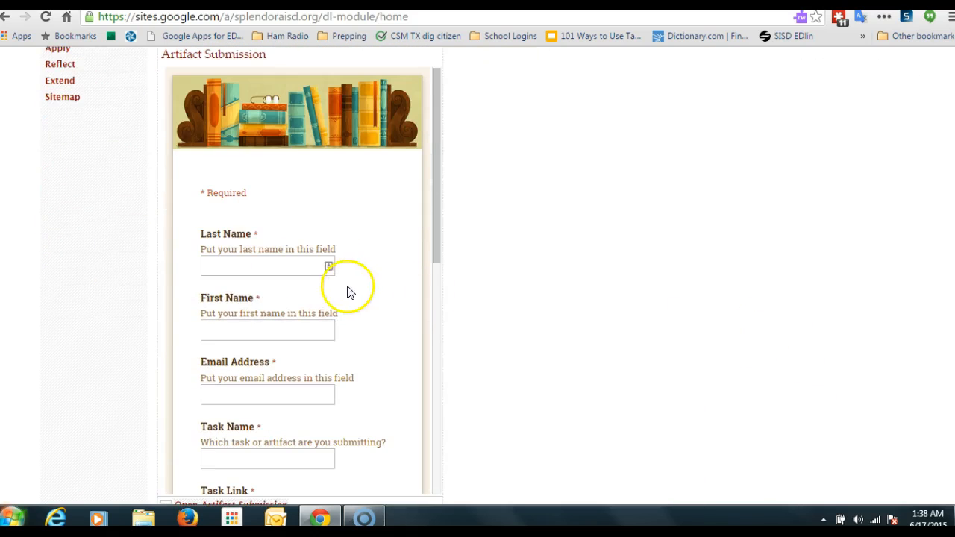
{"action": "left_click", "coordinate": [257, 264]}
{"action": "left_click", "coordinate": [252, 329]}
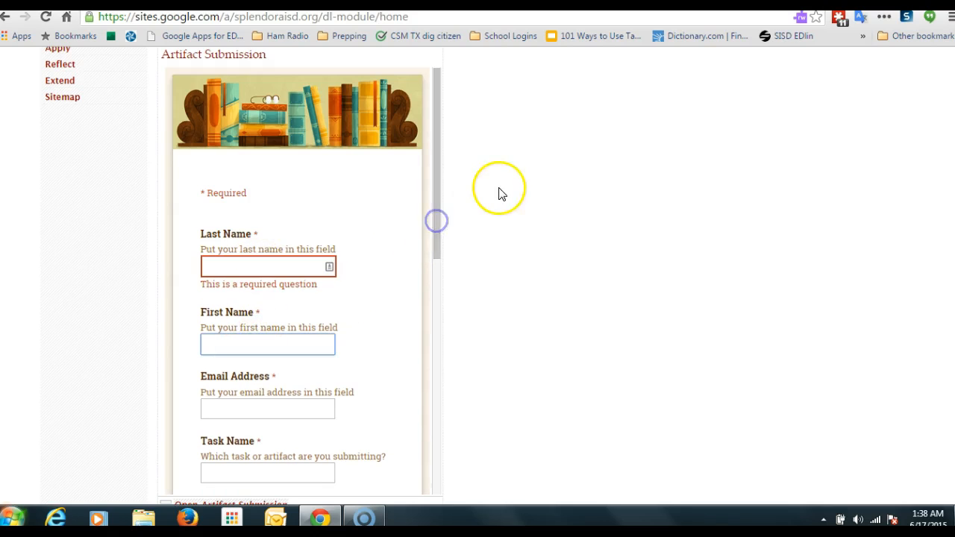
{"action": "left_click_drag", "start_coordinate": [433, 245], "coordinate": [437, 335]}
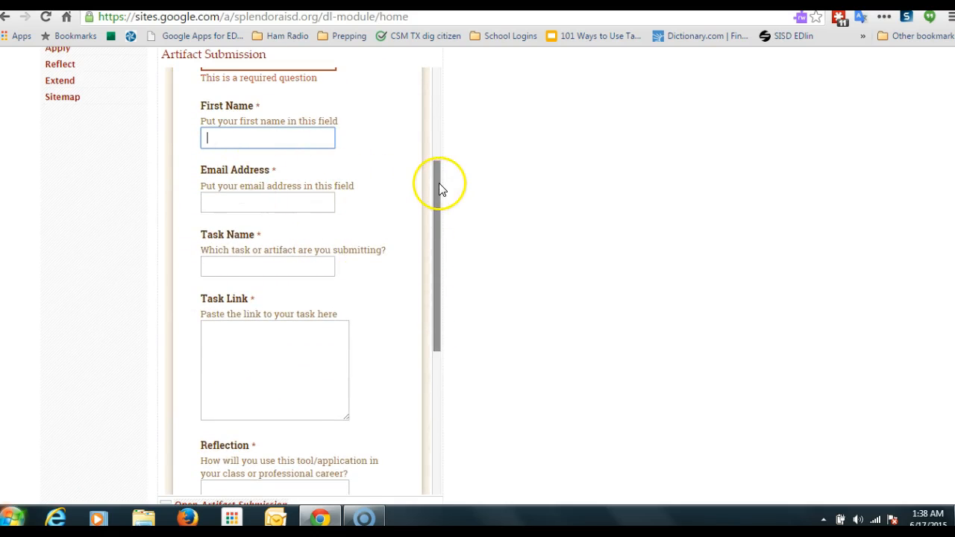
{"action": "left_click_drag", "start_coordinate": [436, 193], "coordinate": [435, 103]}
{"action": "scroll", "coordinate": [594, 343], "scroll_direction": "up", "scroll_amount": 3}
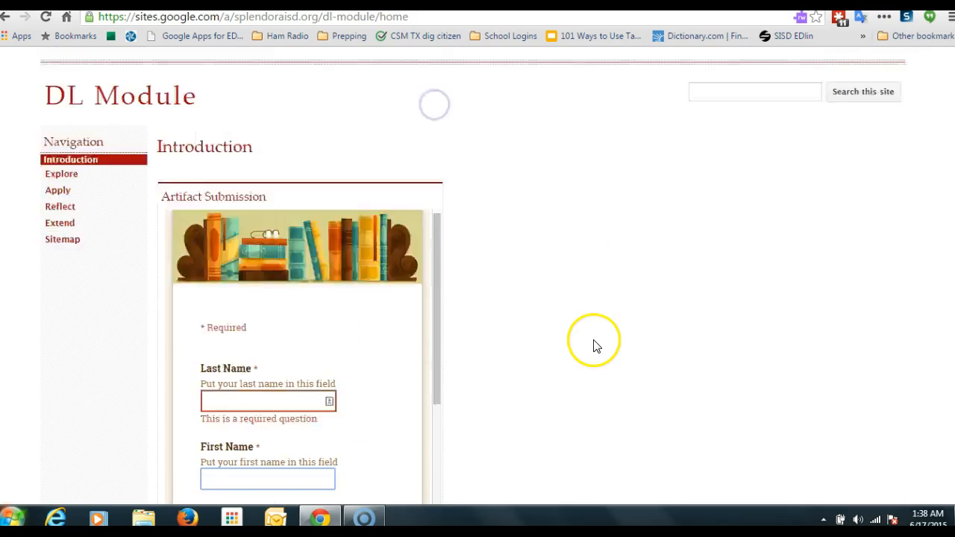